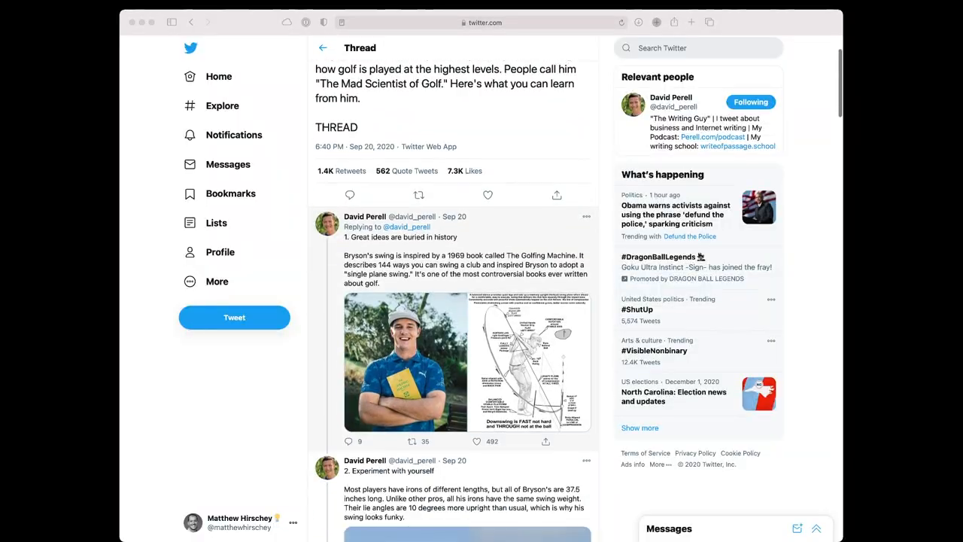
scroll(467, 301, "down", 5)
scroll(466, 301, "down", 5)
scroll(466, 301, "down", 4)
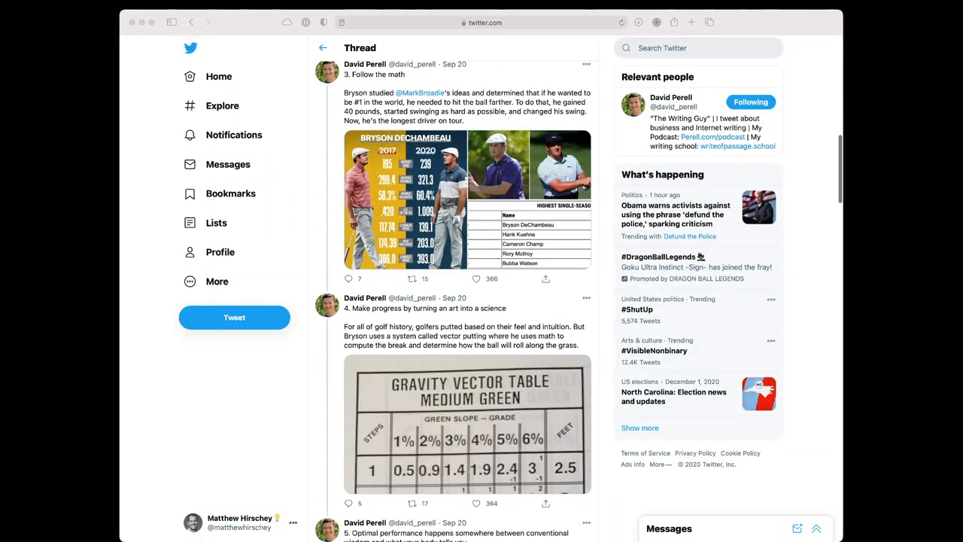
scroll(467, 301, "down", 3)
scroll(467, 301, "down", 5)
scroll(467, 301, "down", 5)
scroll(466, 301, "down", 4)
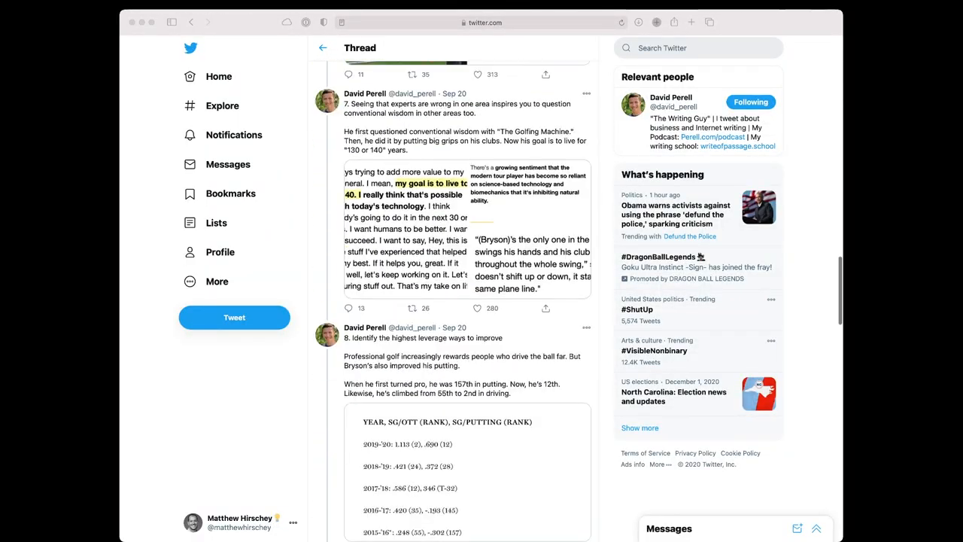
scroll(467, 301, "down", 3)
scroll(466, 301, "down", 5)
scroll(466, 301, "down", 5)
scroll(466, 301, "down", 5)
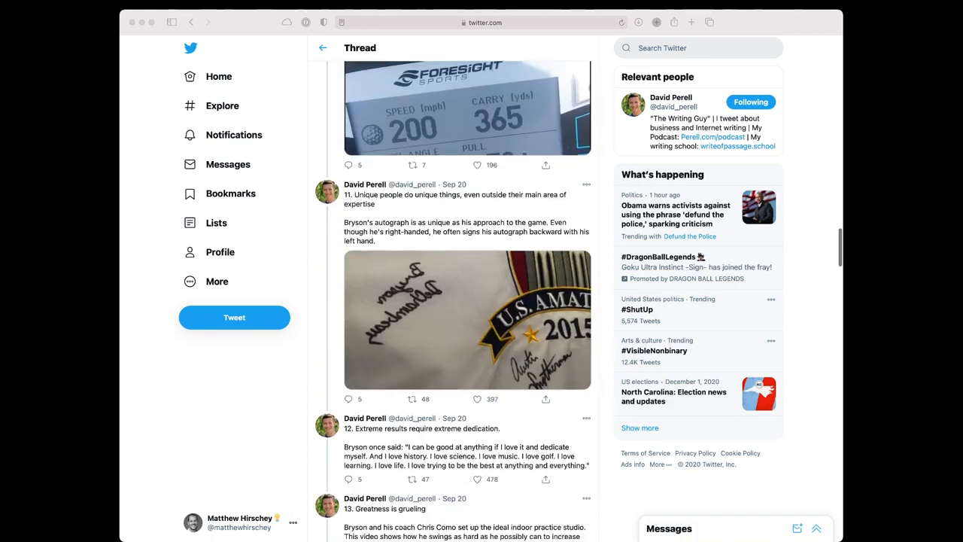
scroll(466, 301, "down", 4)
scroll(467, 301, "down", 5)
scroll(467, 301, "down", 5)
scroll(467, 301, "down", 4)
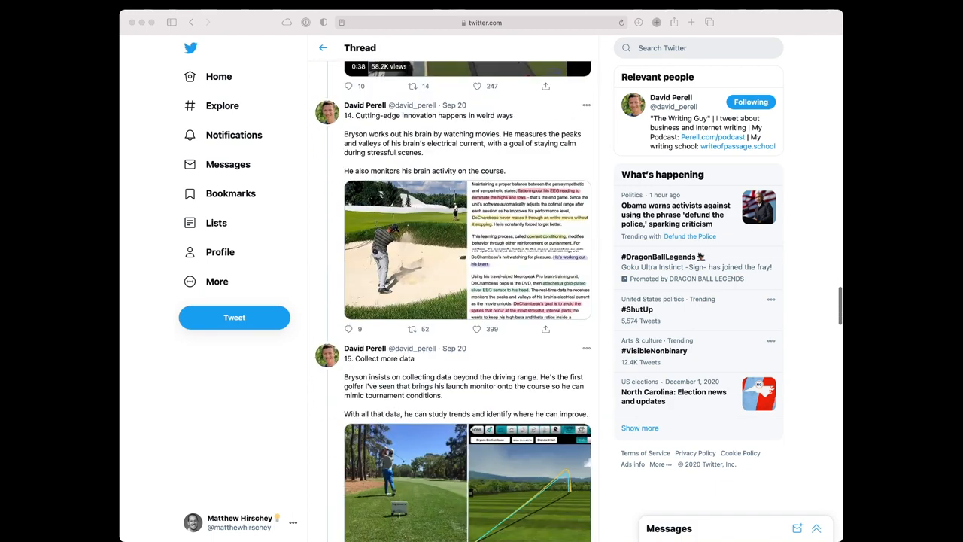
scroll(466, 301, "down", 3)
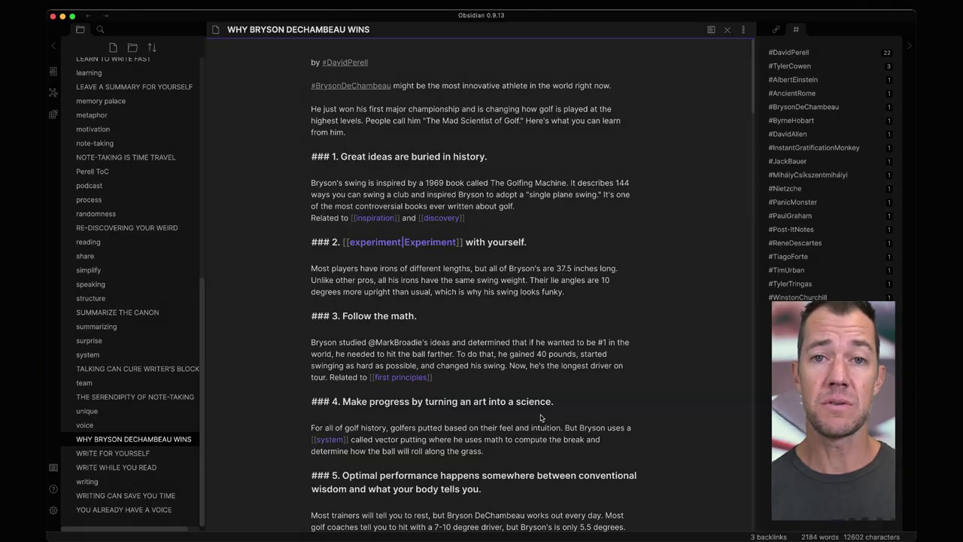
scroll(540, 416, "down", 3)
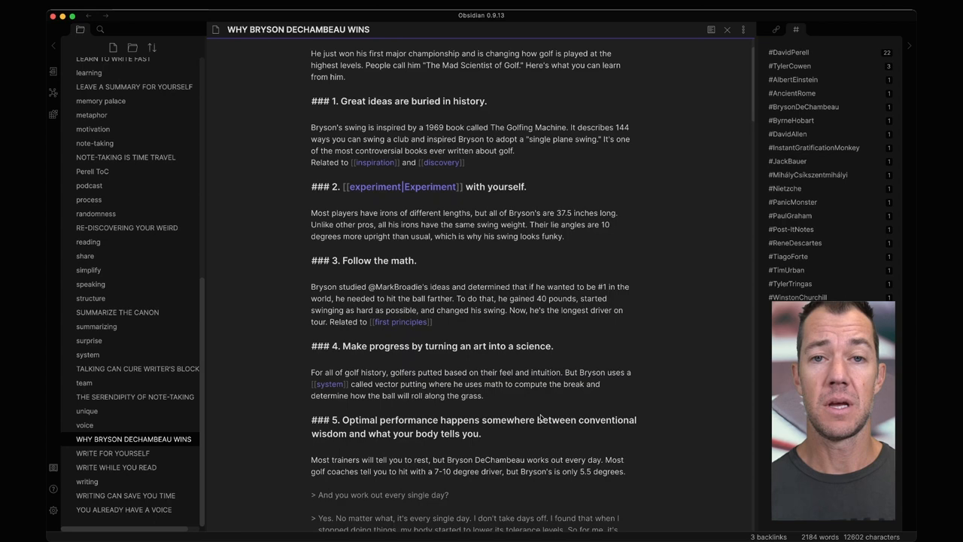
scroll(540, 417, "down", 3)
scroll(540, 417, "down", 3)
scroll(541, 417, "down", 2)
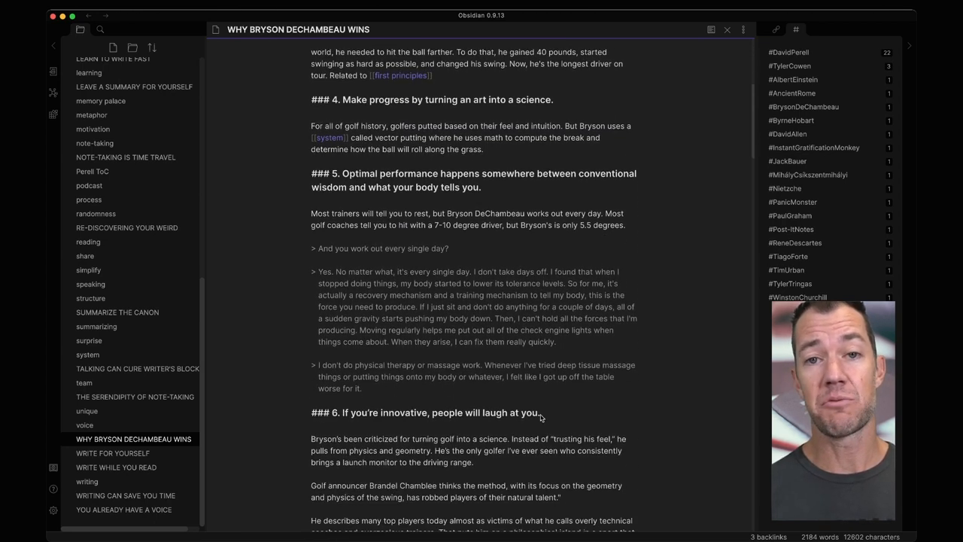
scroll(540, 417, "down", 3)
scroll(541, 416, "down", 2)
scroll(541, 417, "down", 1)
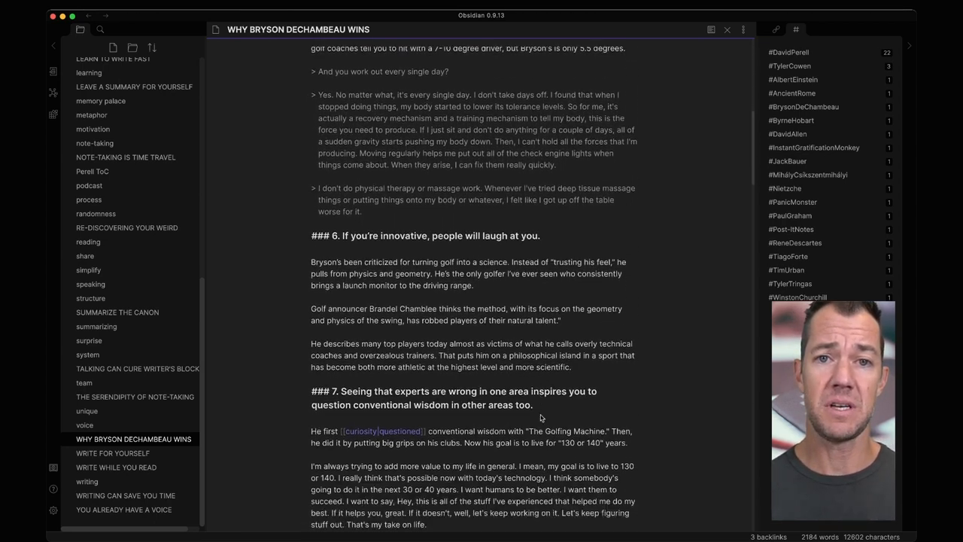
scroll(540, 417, "down", 3)
scroll(540, 417, "down", 3)
scroll(540, 417, "down", 5)
scroll(541, 417, "down", 5)
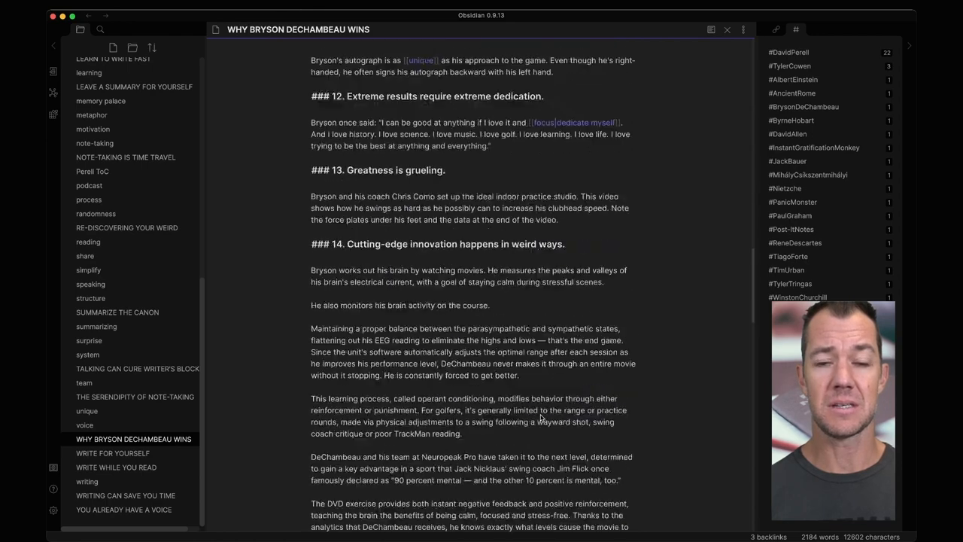
scroll(540, 417, "down", 5)
scroll(540, 417, "down", 5)
scroll(540, 417, "down", 5)
End the note with an 'Original PDF' heading and the Why Bryson DeChambeau Wins PDF embed.
left_click(344, 255)
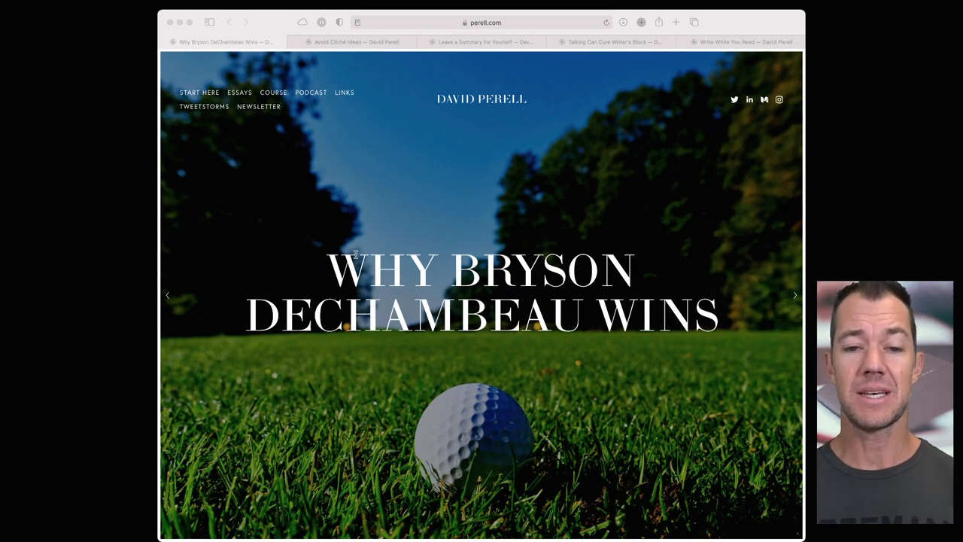
left_click(356, 256)
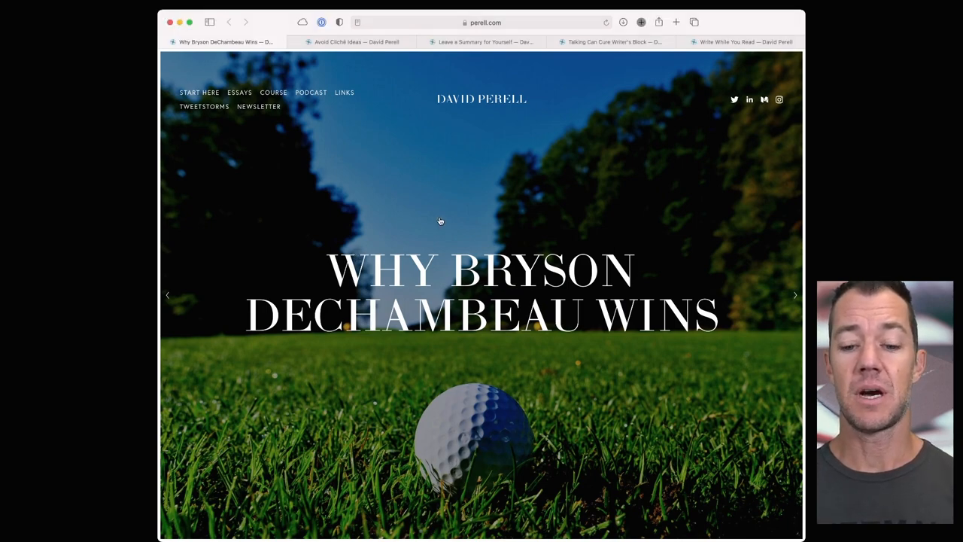
scroll(441, 221, "down", 10)
scroll(441, 221, "down", 5)
scroll(441, 221, "down", 5)
scroll(441, 222, "down", 8)
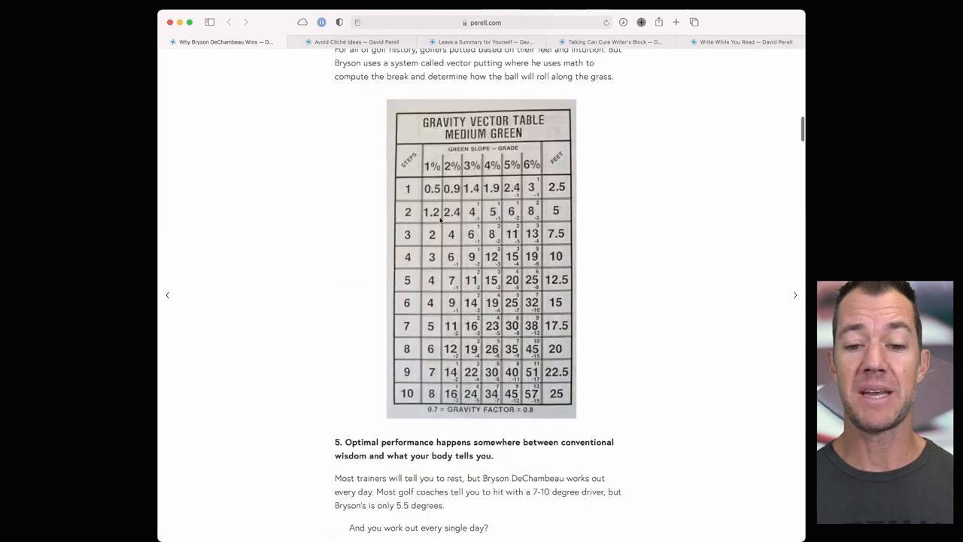
scroll(441, 221, "down", 6)
scroll(441, 221, "down", 6)
scroll(441, 222, "down", 6)
scroll(441, 221, "down", 6)
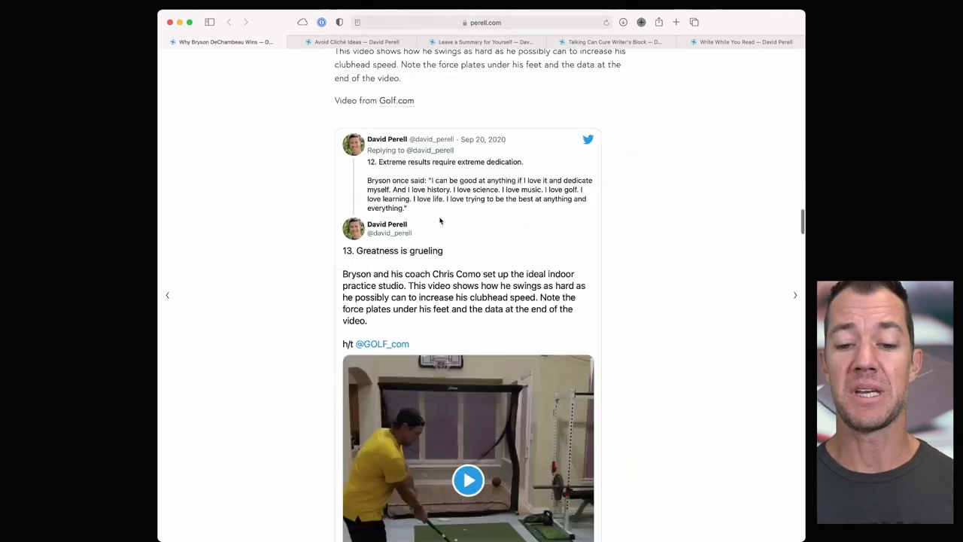
scroll(441, 222, "down", 3)
scroll(441, 221, "down", 2)
scroll(441, 221, "down", 6)
scroll(441, 221, "down", 8)
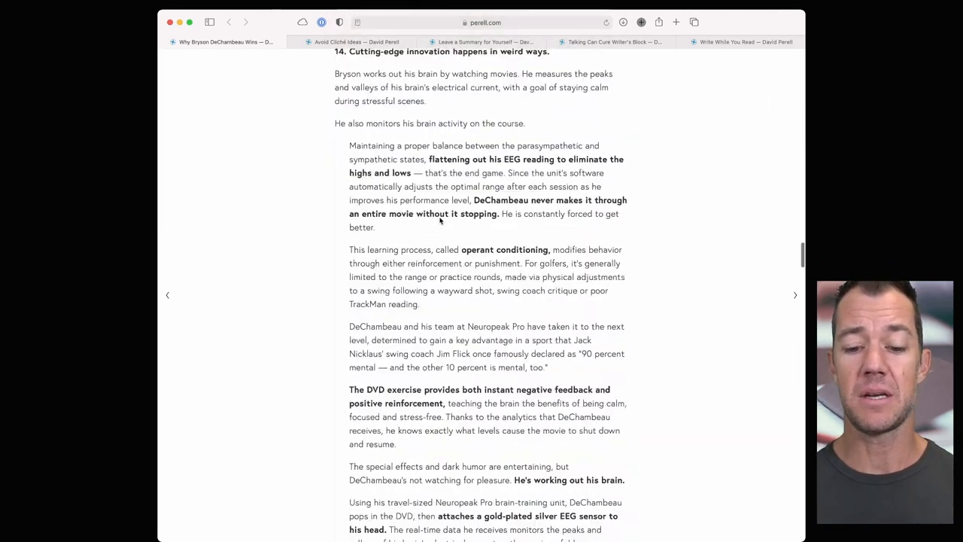
scroll(441, 221, "down", 6)
scroll(441, 222, "down", 8)
scroll(441, 221, "down", 5)
scroll(441, 222, "down", 5)
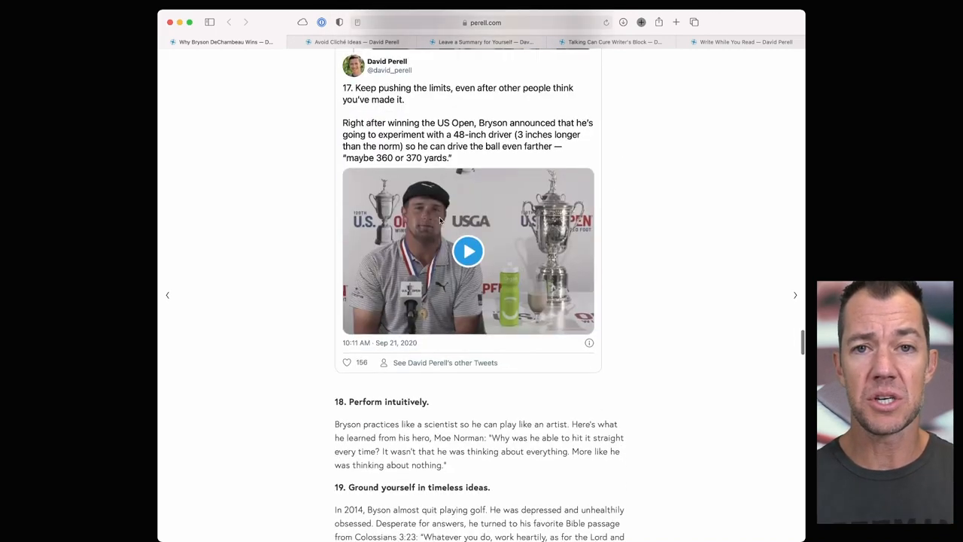
scroll(441, 222, "down", 3)
scroll(441, 221, "down", 5)
scroll(441, 221, "down", 2)
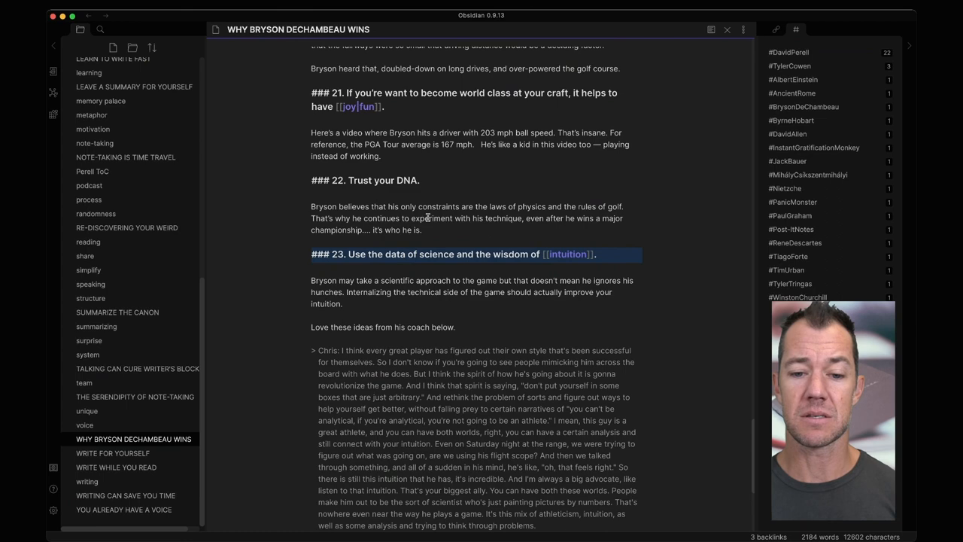
scroll(449, 292, "down", 8)
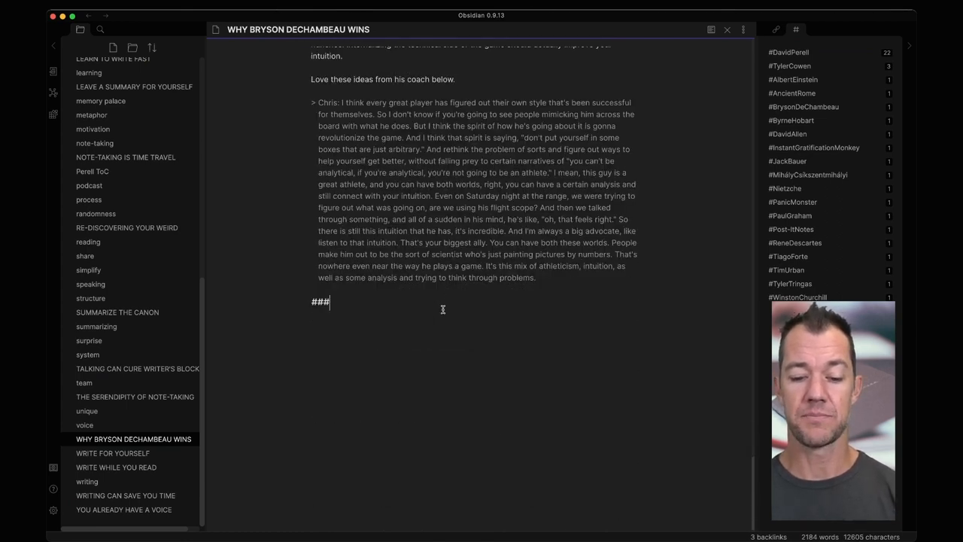
type(" Original PDF")
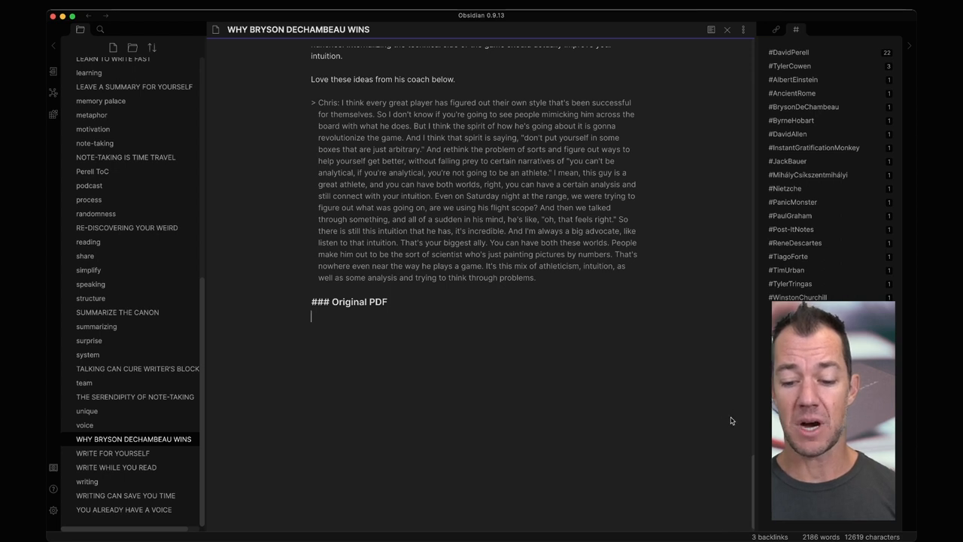
type("![[Why Bryson DeChambeau Wins — David Perell.pdf]]")
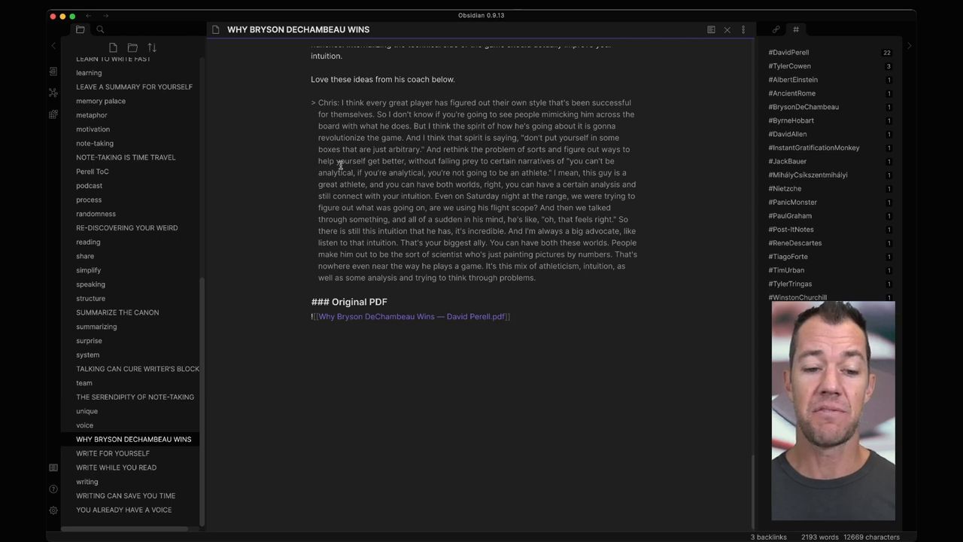
scroll(124, 98, "up", 10)
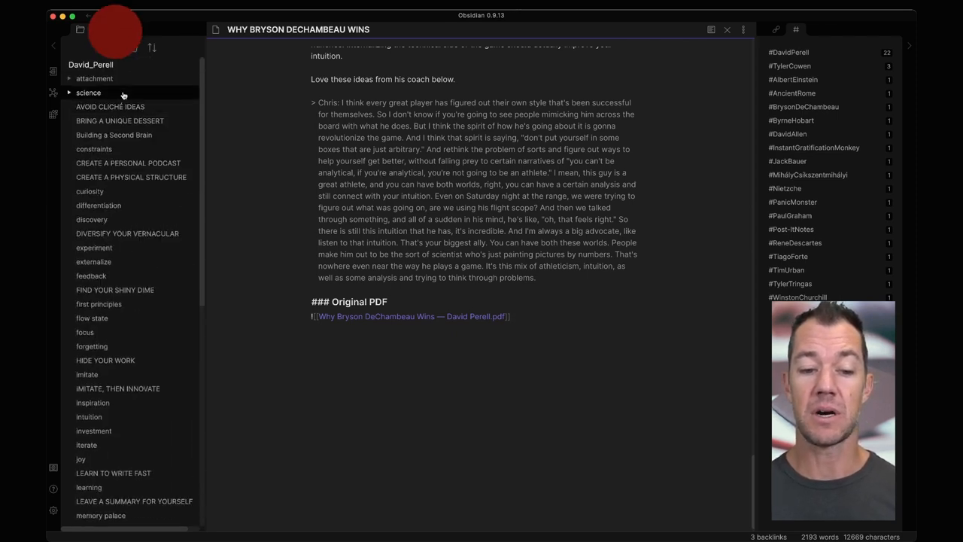
Expand the attachment folder and view the note rendered with the embedded PDF.
left_click(94, 78)
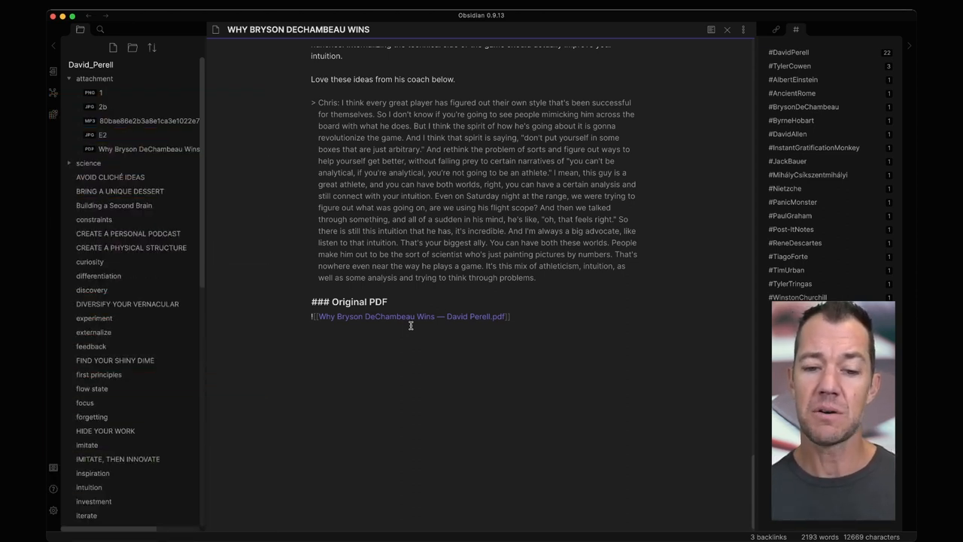
left_click(713, 31)
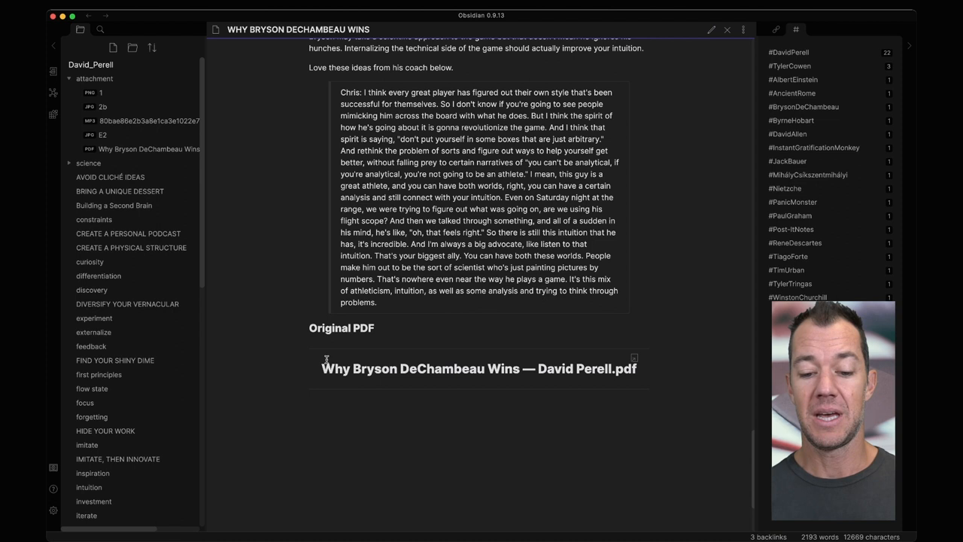
Open the embedded Why Bryson DeChambeau Wins PDF in Preview and page through it.
left_click(634, 361)
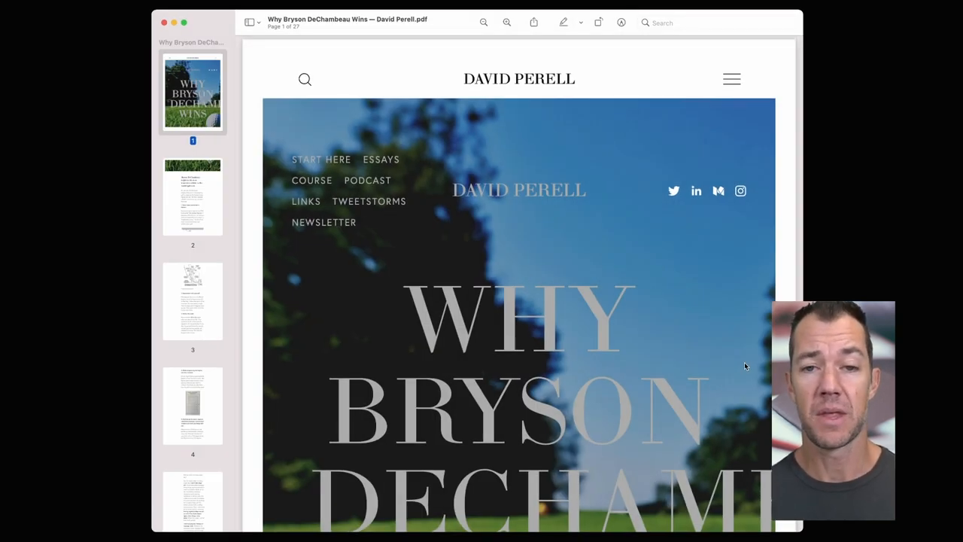
scroll(744, 367, "down", 10)
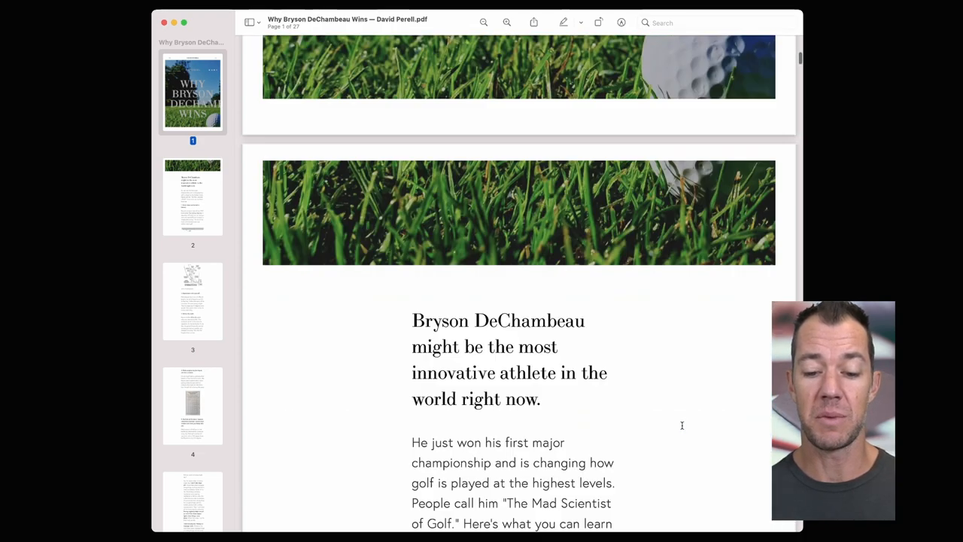
scroll(682, 426, "down", 6)
scroll(682, 426, "down", 6)
scroll(682, 426, "down", 6)
scroll(682, 426, "down", 6)
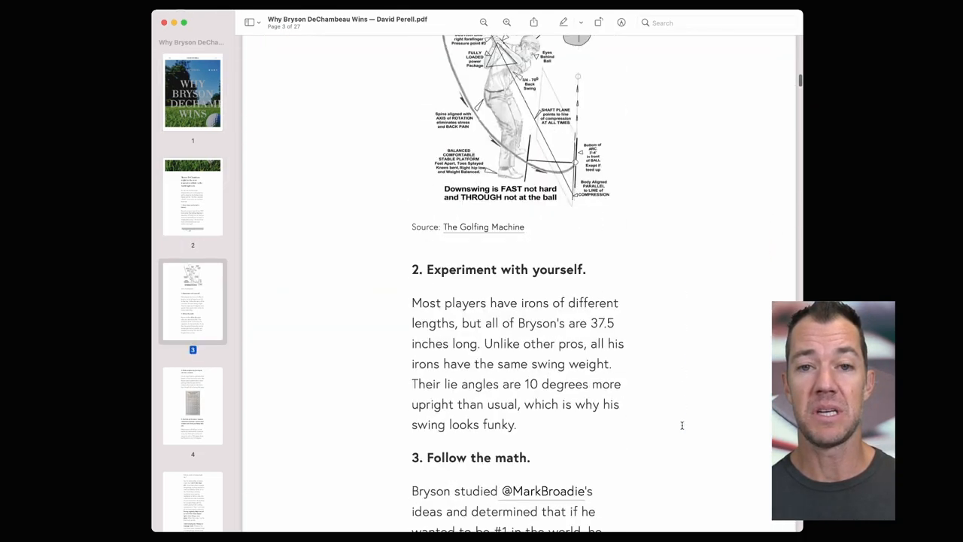
scroll(682, 426, "down", 6)
scroll(682, 426, "down", 6)
scroll(682, 426, "down", 6)
scroll(682, 426, "down", 6)
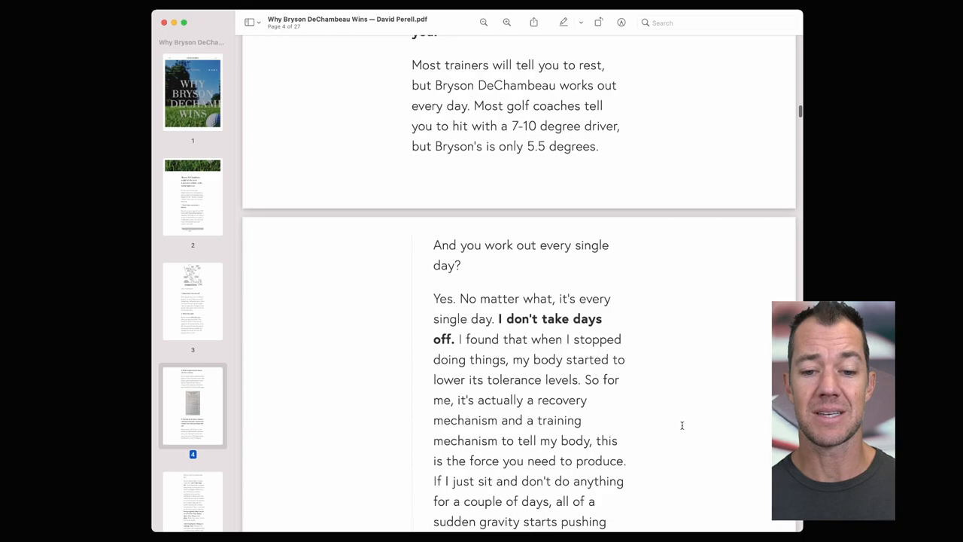
scroll(682, 426, "down", 8)
scroll(682, 426, "down", 8)
scroll(682, 426, "down", 1)
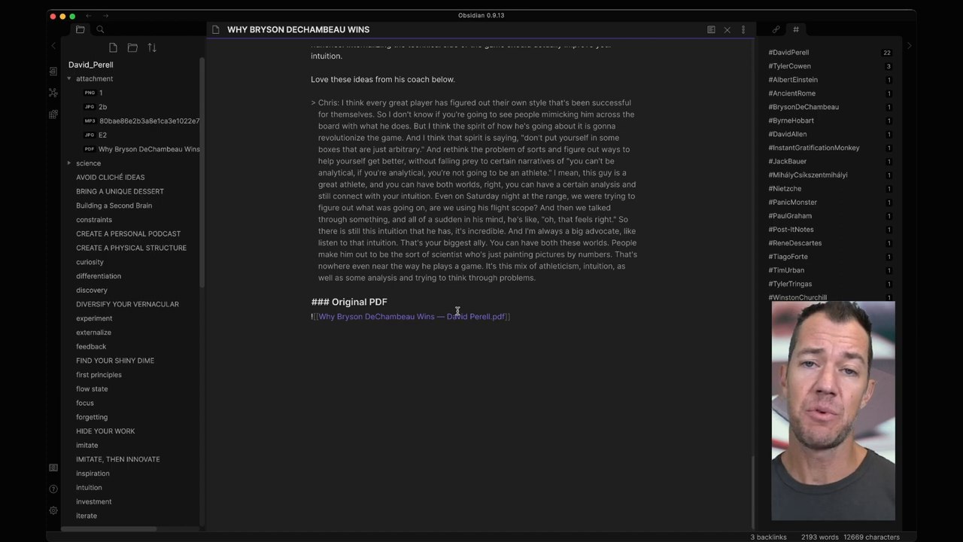
Remove the leading '!' so the PDF embed becomes a plain link, then view it rendered.
left_click(314, 317)
key("BackSpace")
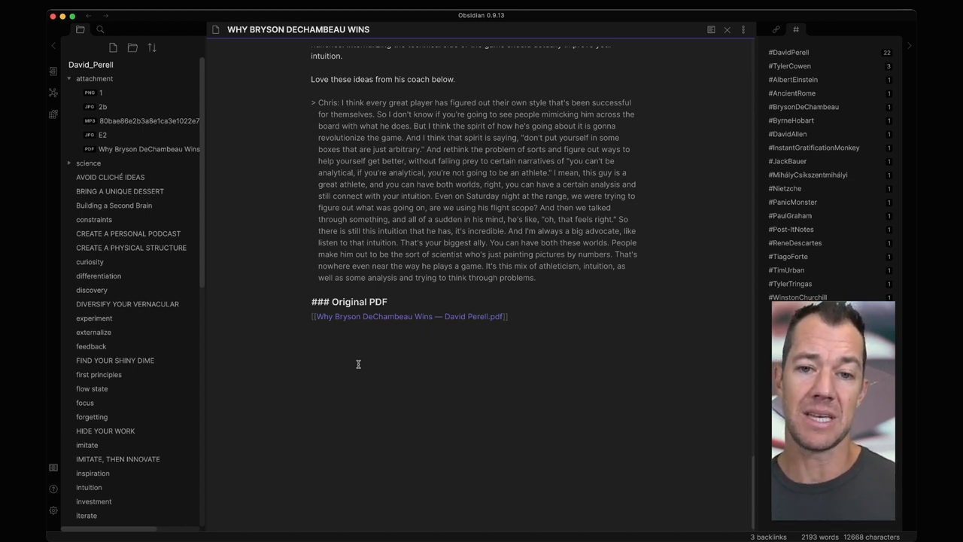
left_click(711, 30)
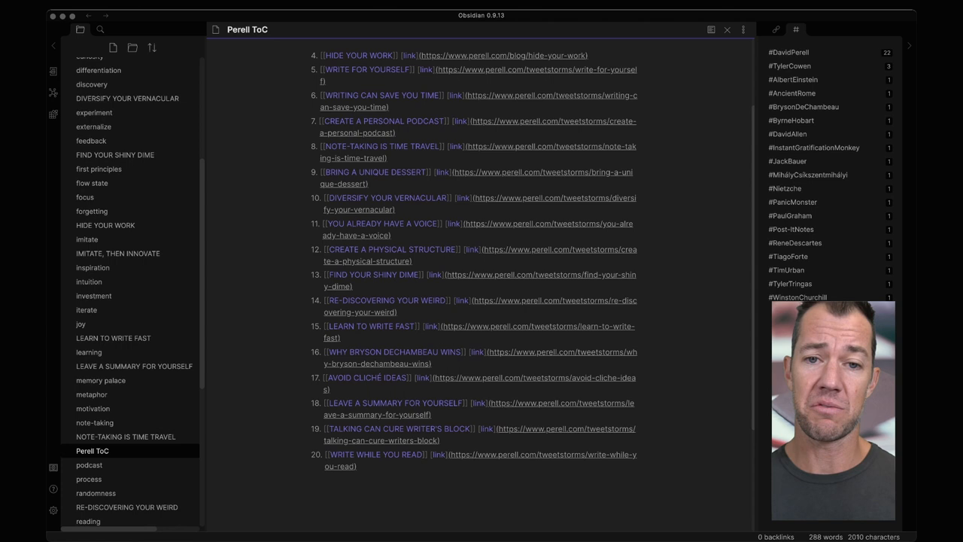
Open the AVOID CLICHÉ IDEAS note from its wiki link in the Perell ToC.
left_click(376, 388)
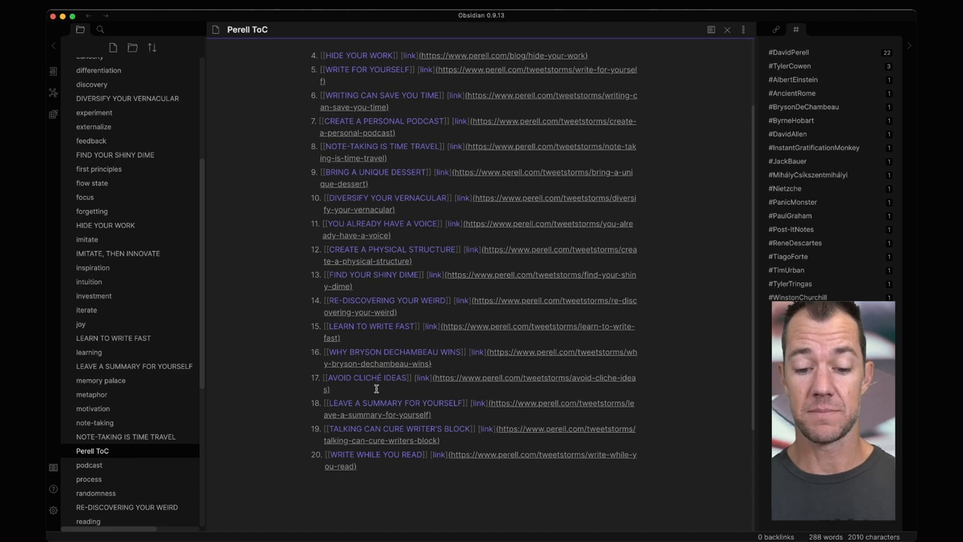
left_click(377, 378, "super")
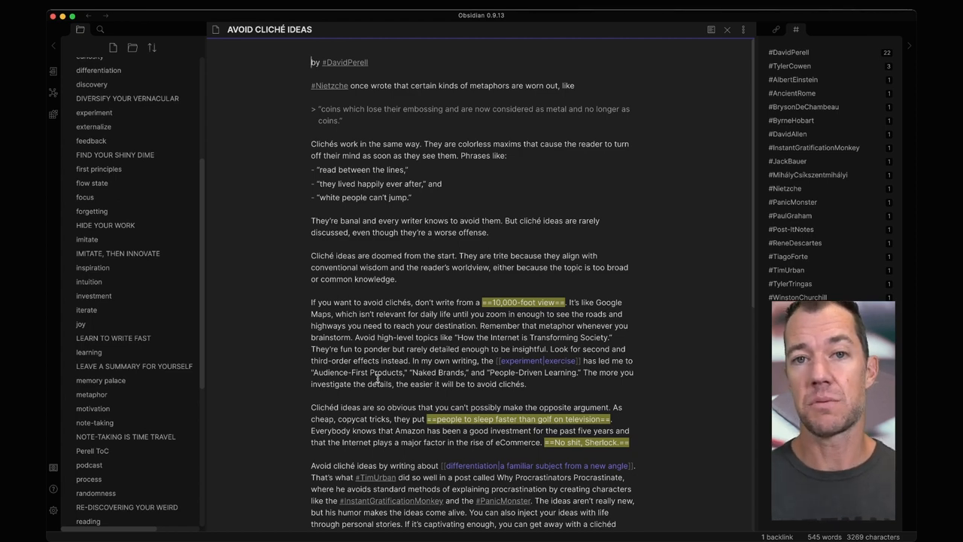
scroll(377, 379, "down", 5)
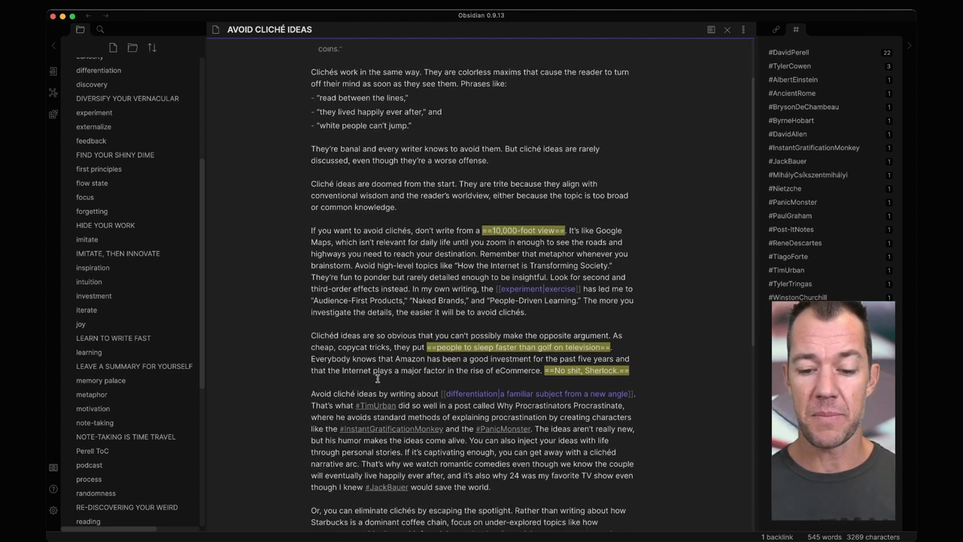
scroll(377, 378, "down", 3)
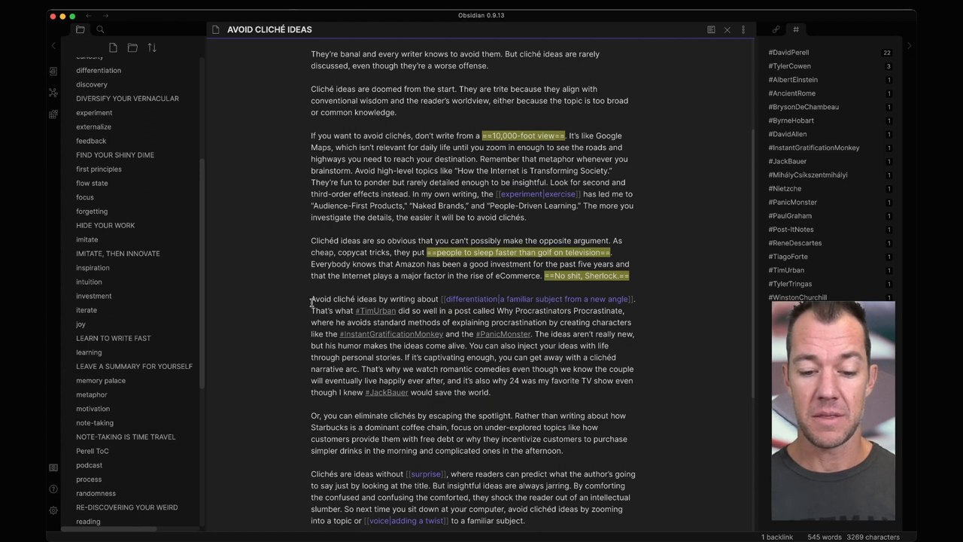
scroll(325, 301, "down", 2)
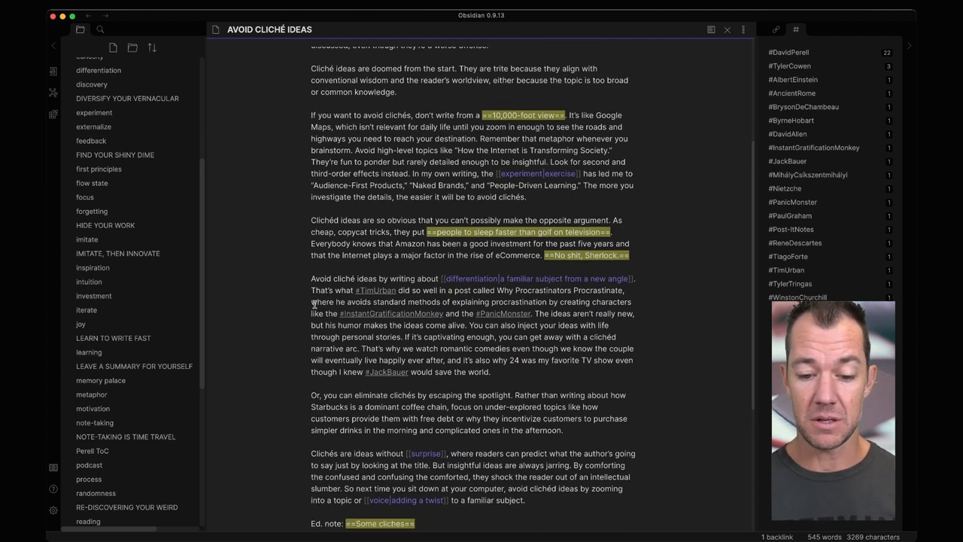
scroll(325, 301, "down", 1)
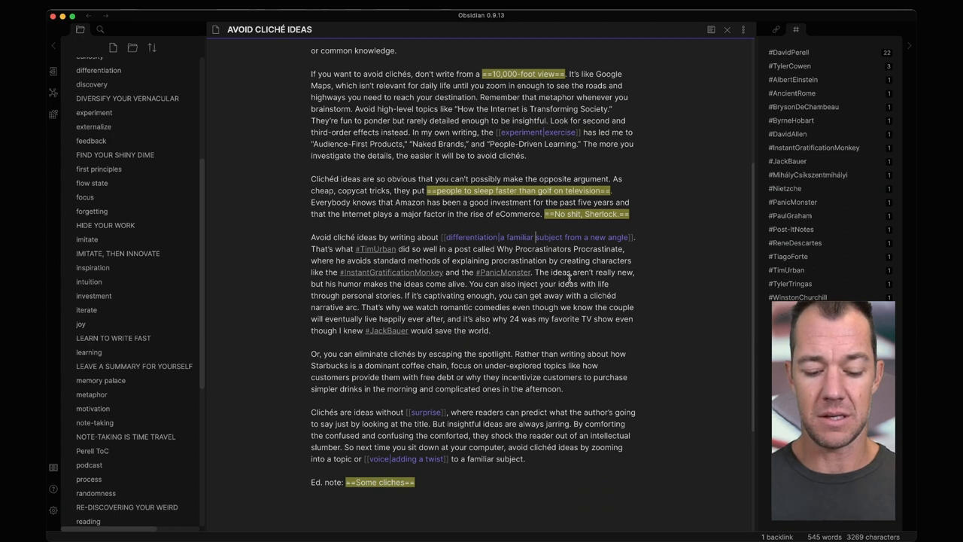
Follow the [[differentiation]] link to open the differentiation note.
key("alt+Return")
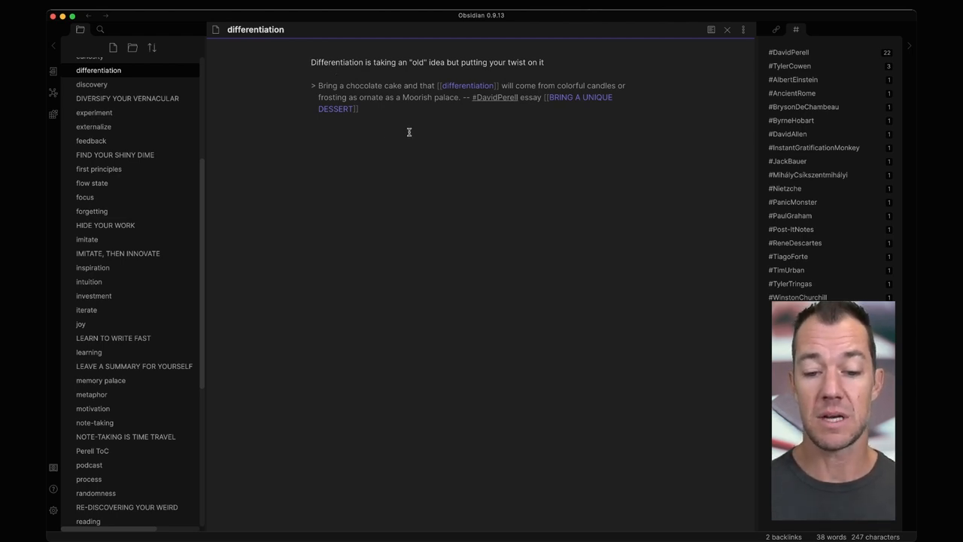
Below the quote add a ![[voice]] embed with a plain [[voice]] link above it.
left_click(397, 111)
key("Return")
key("Return")
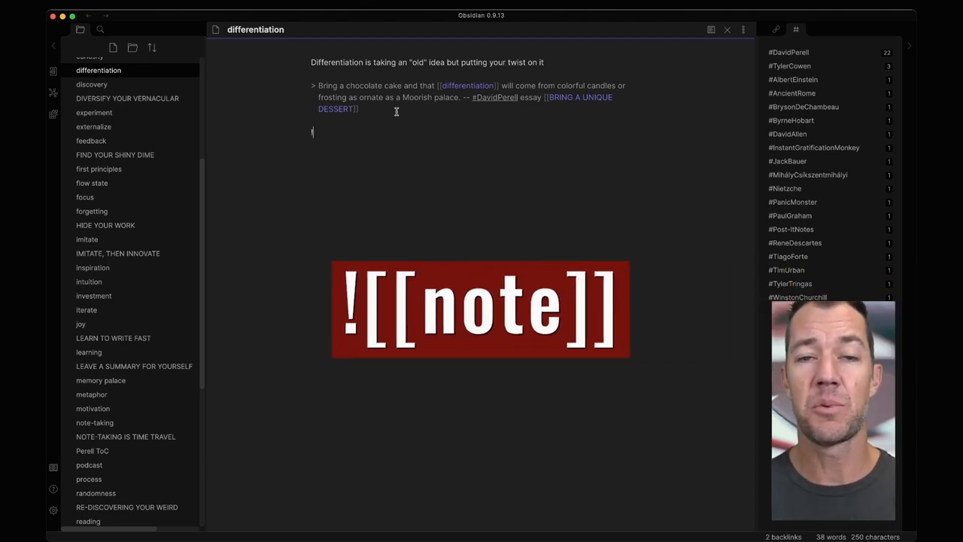
type("!")
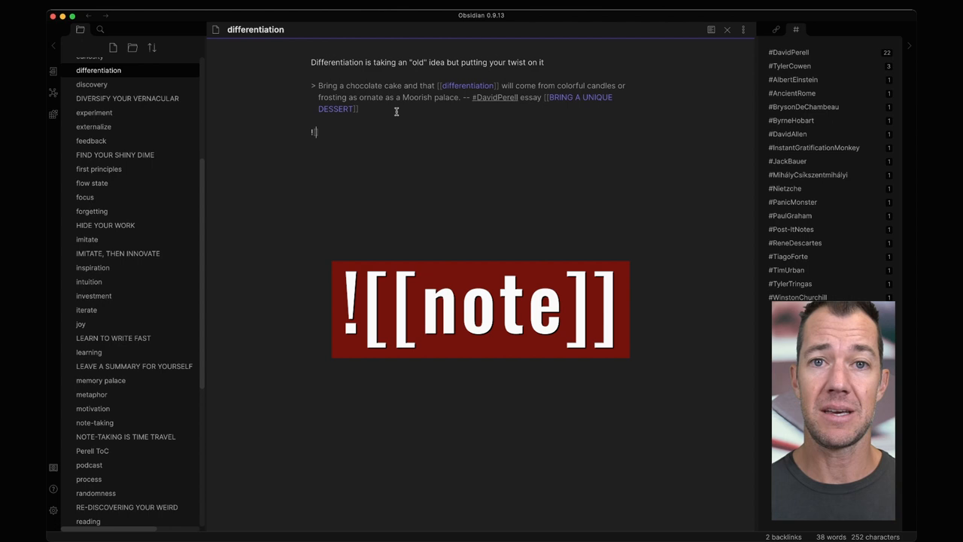
type("[[")
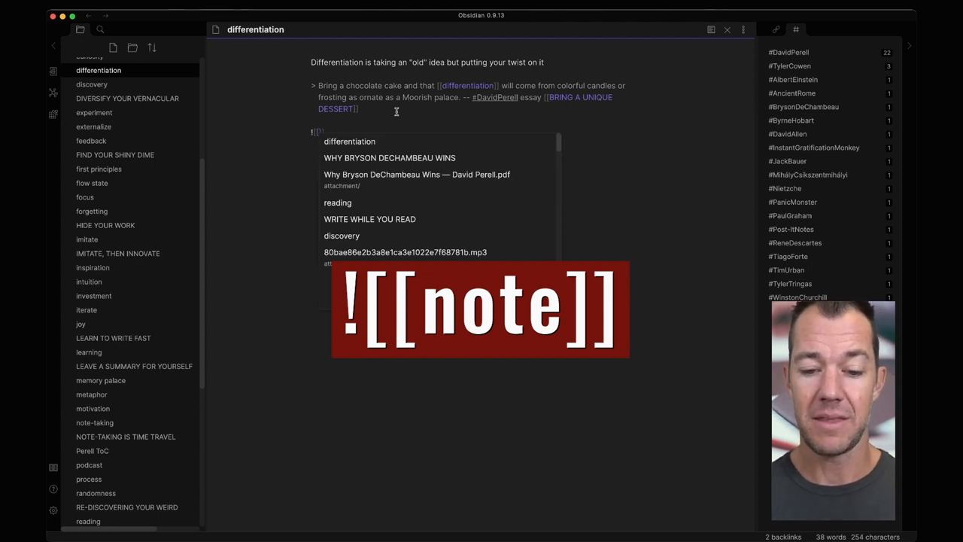
type("v")
key("Return")
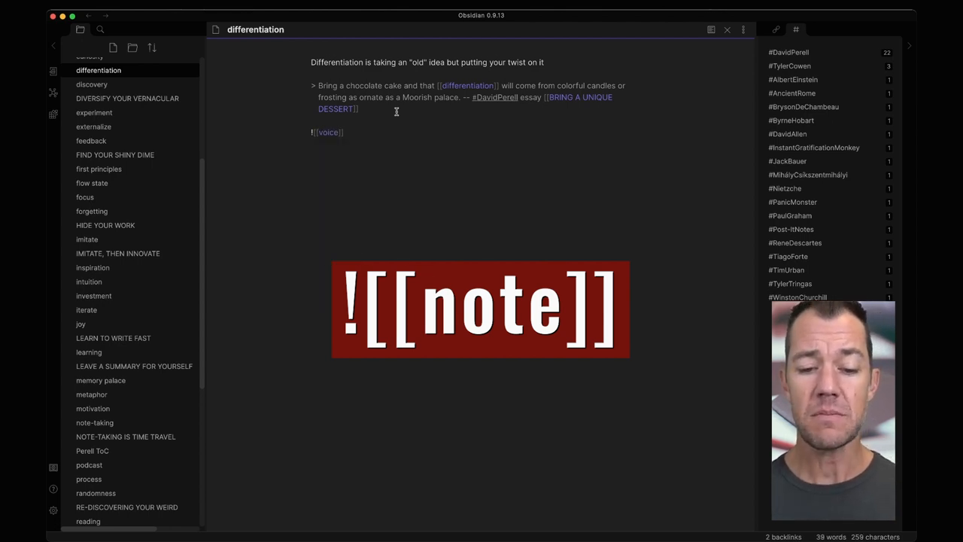
key("Home")
key("Return")
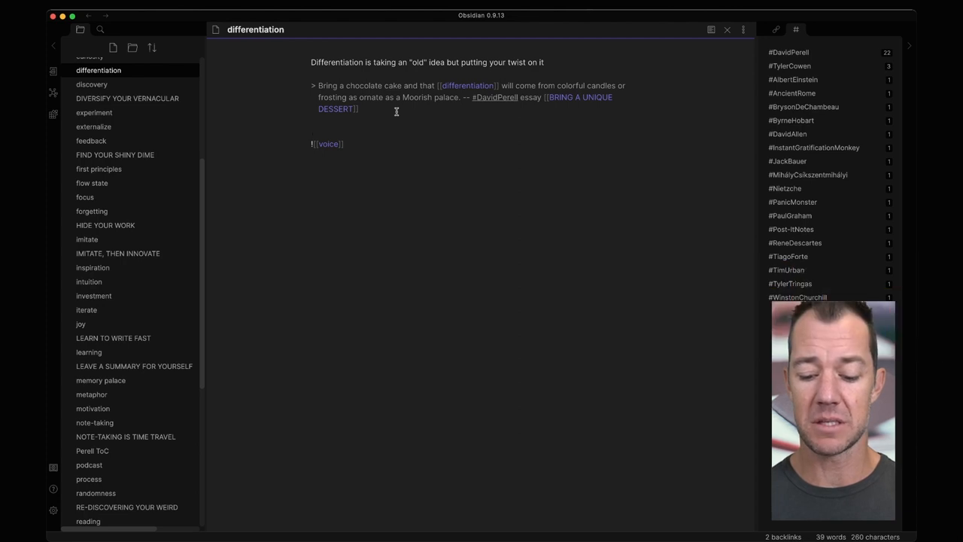
type("[[voi")
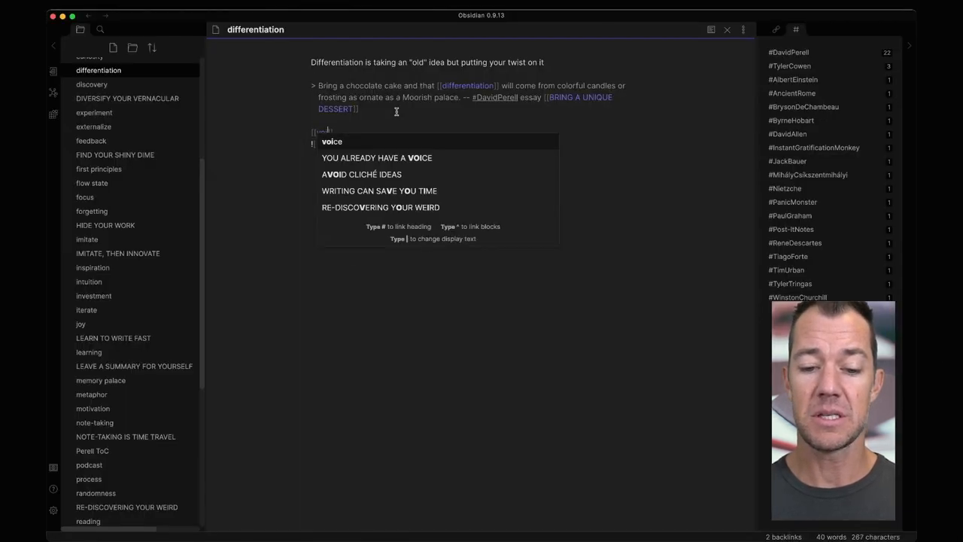
key("Return")
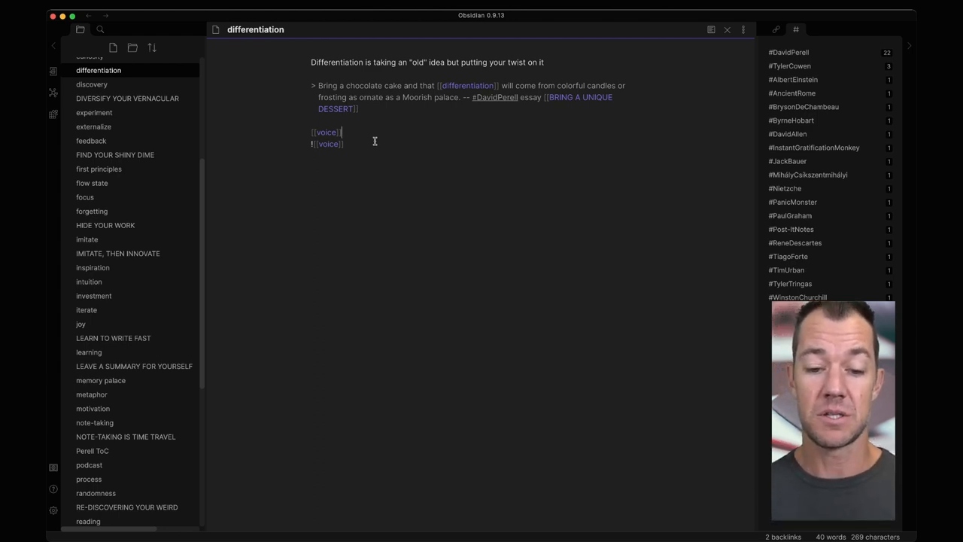
Check the voice link target and the rendered embed, then select the plain voice link line.
left_click(327, 133, "ctrl")
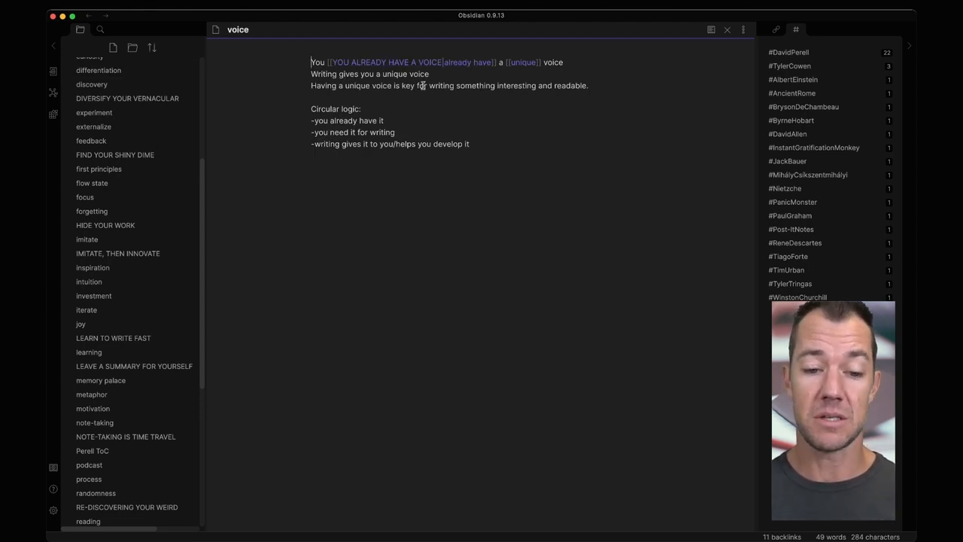
left_click(89, 16)
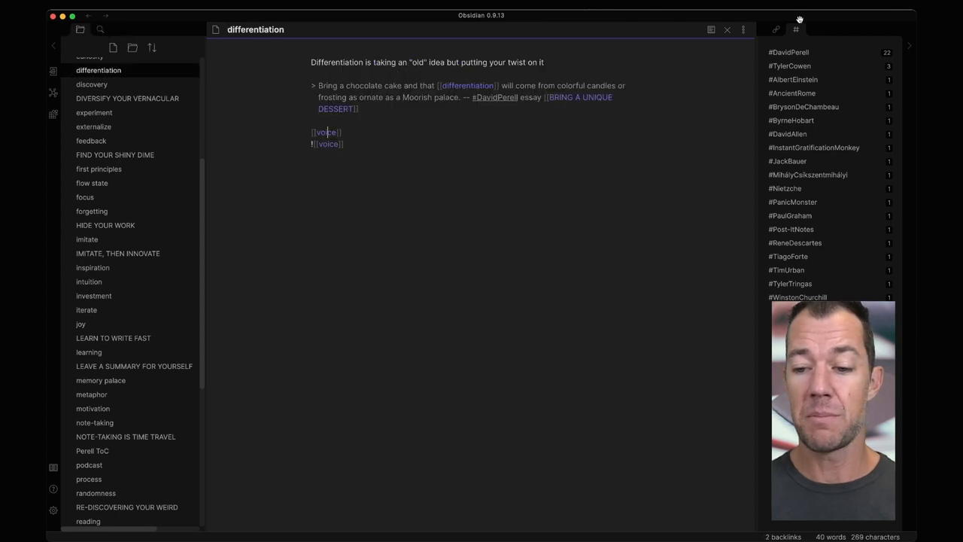
left_click(711, 30)
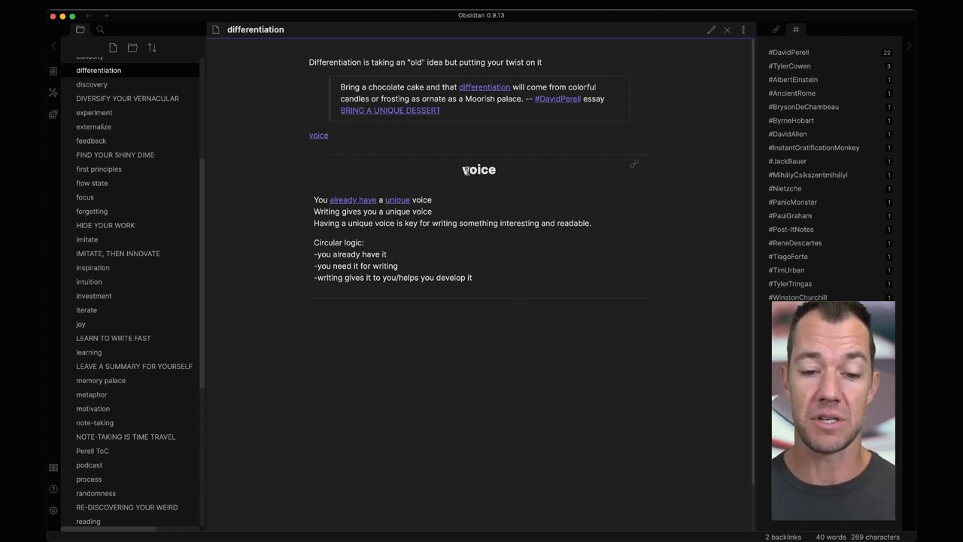
left_click(711, 30)
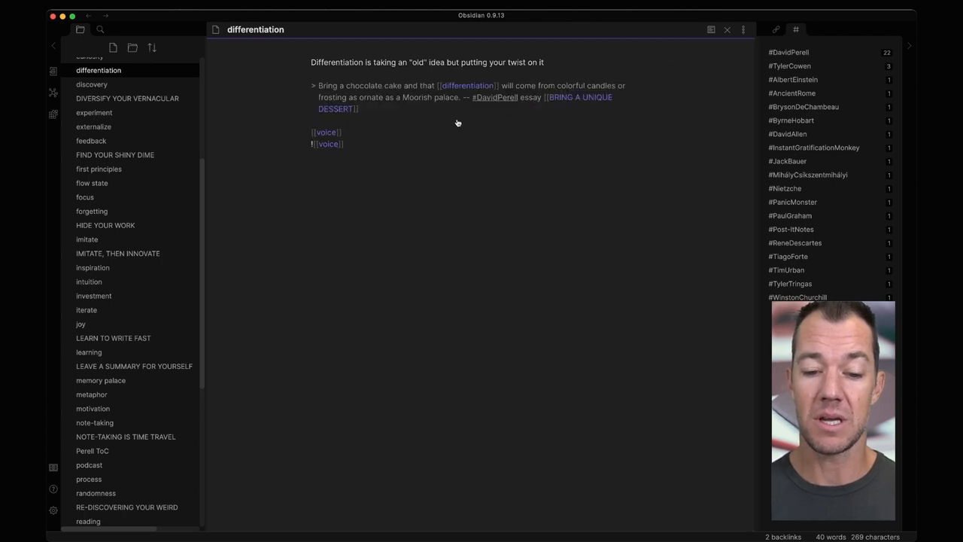
double_click(327, 133)
Delete the plain voice link line and check the rendered heading and embed.
key("BackSpace")
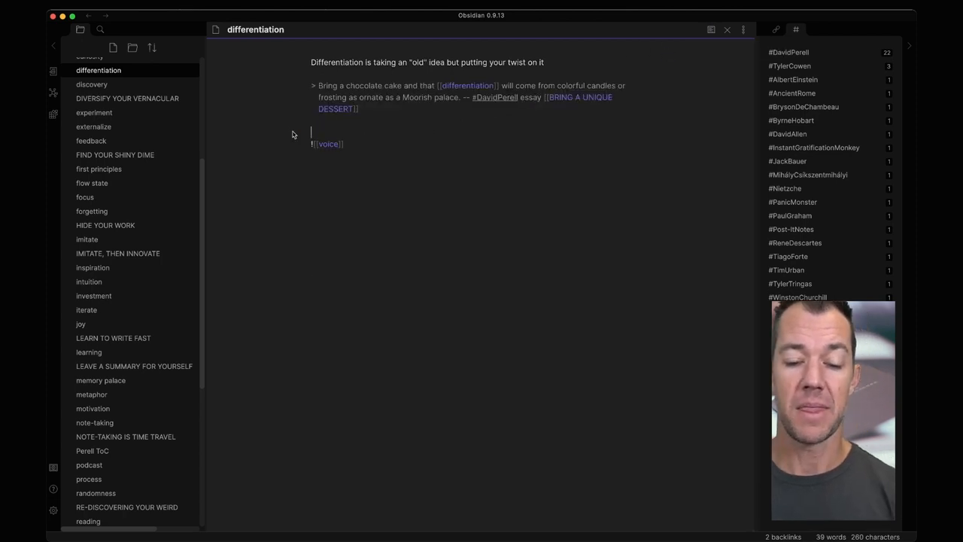
type("Diff")
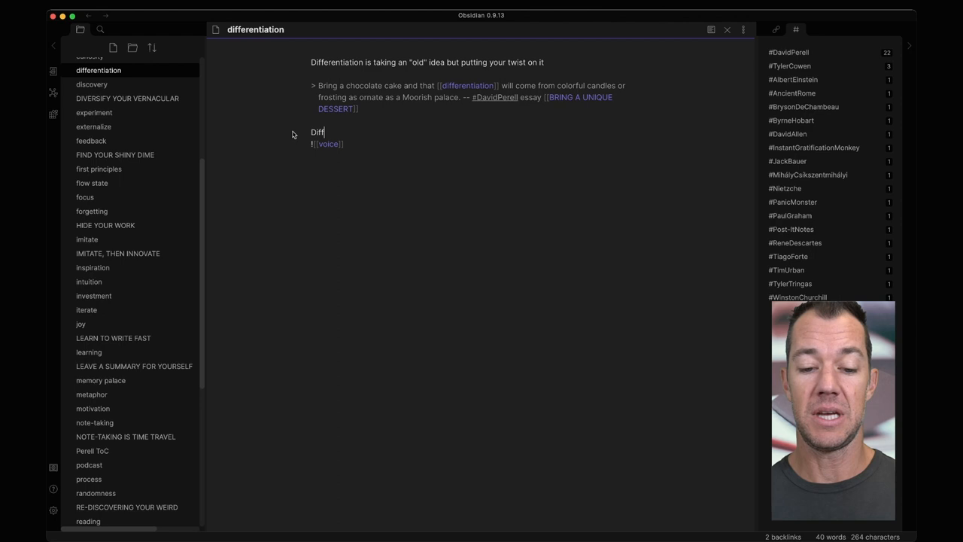
type("erenti")
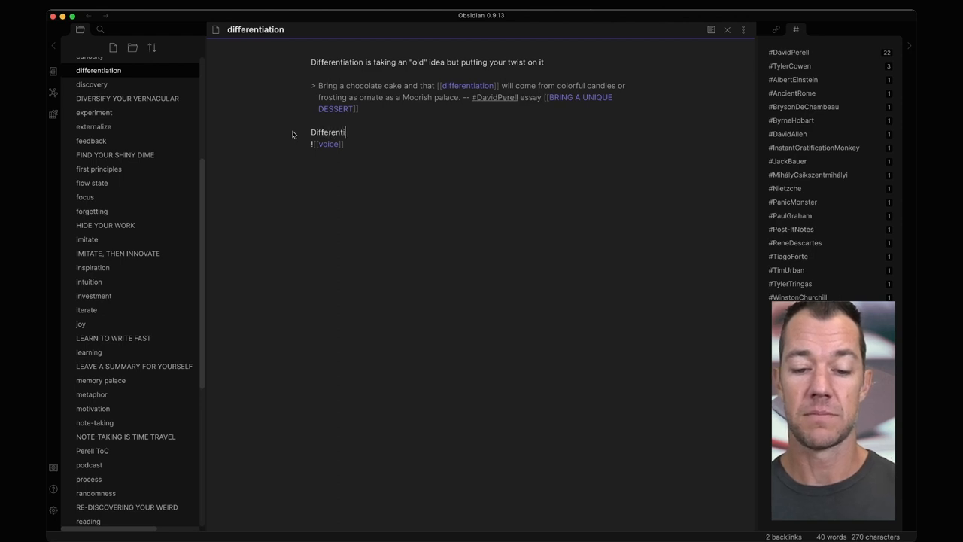
type("ation")
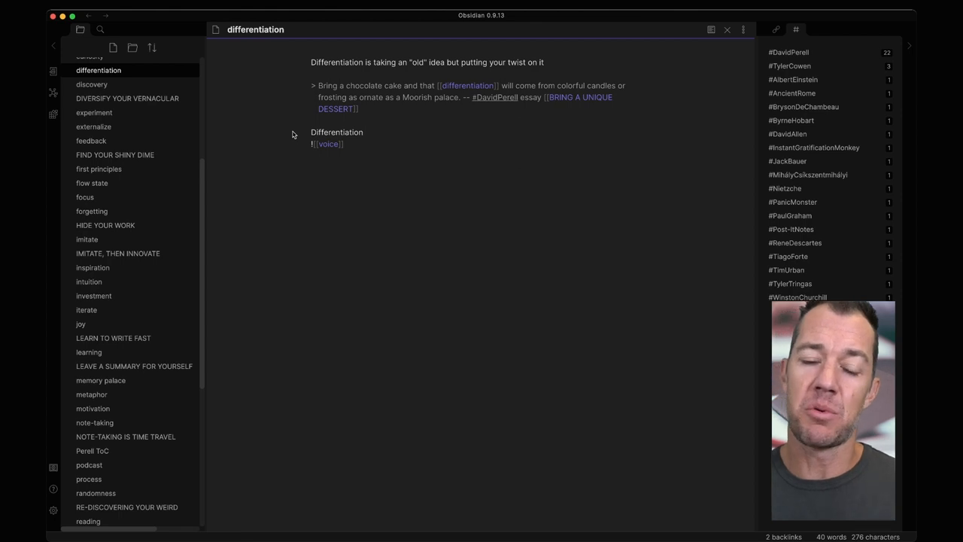
left_click(312, 132)
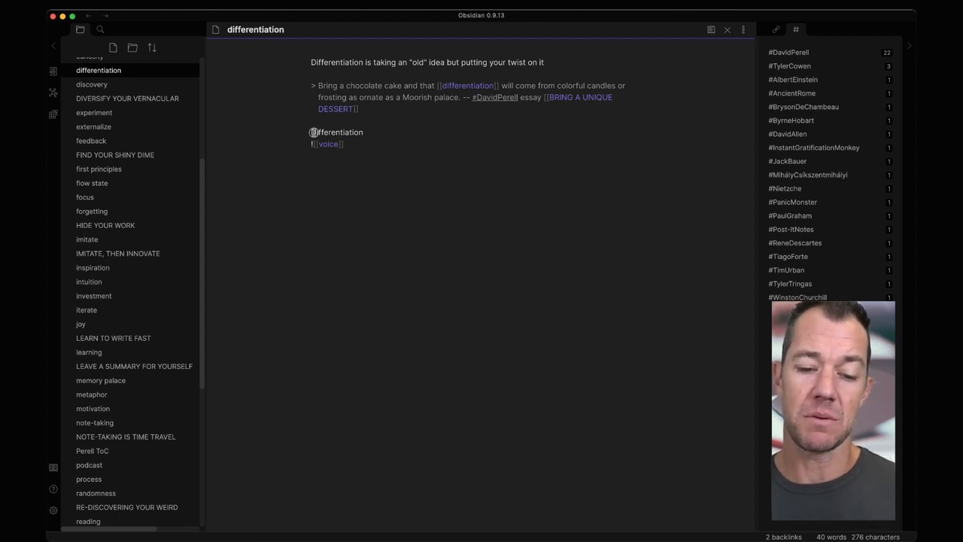
type("Voice ")
type("is an impor")
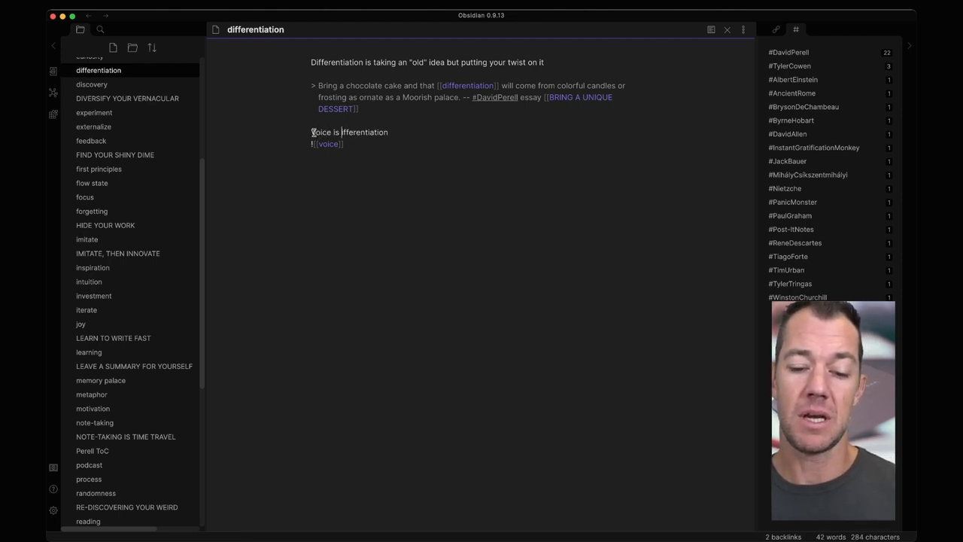
type("tant")
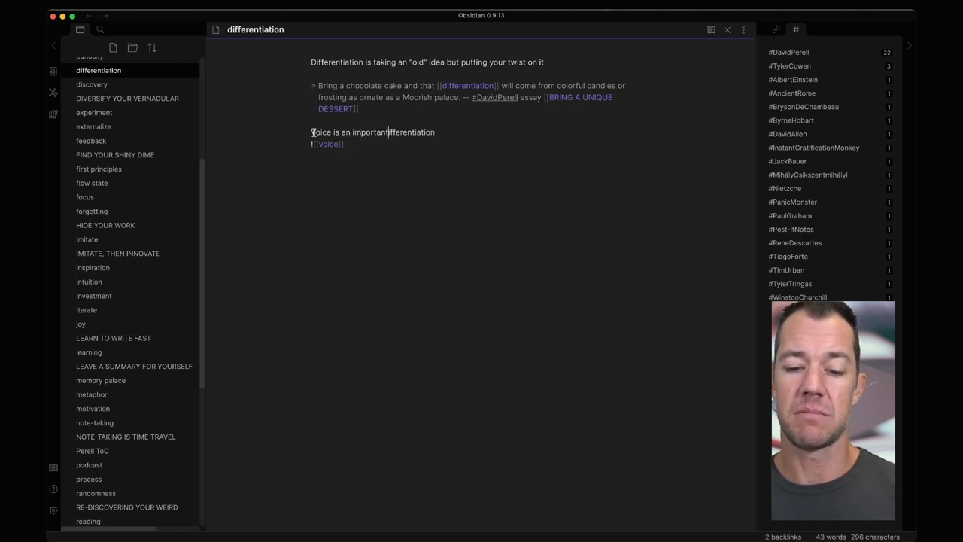
type(" element of ")
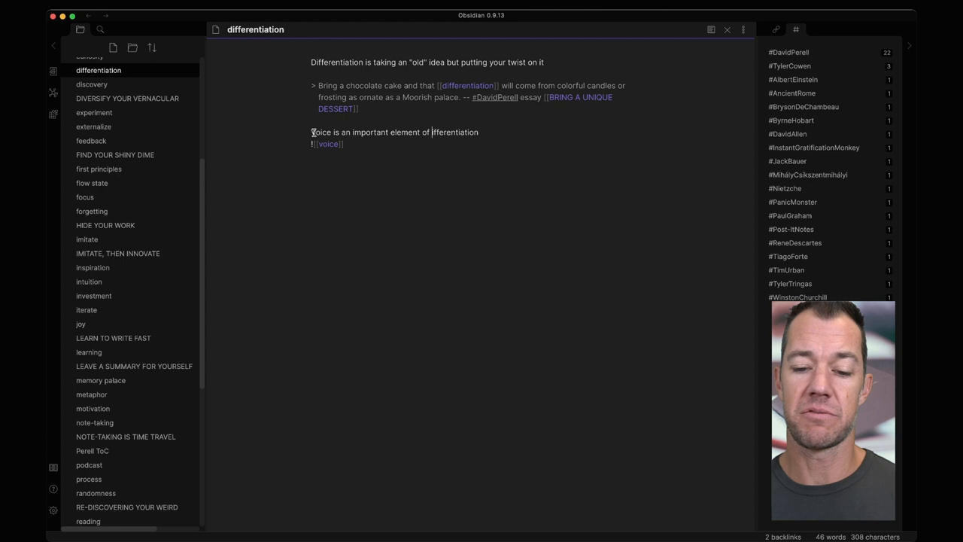
type("d")
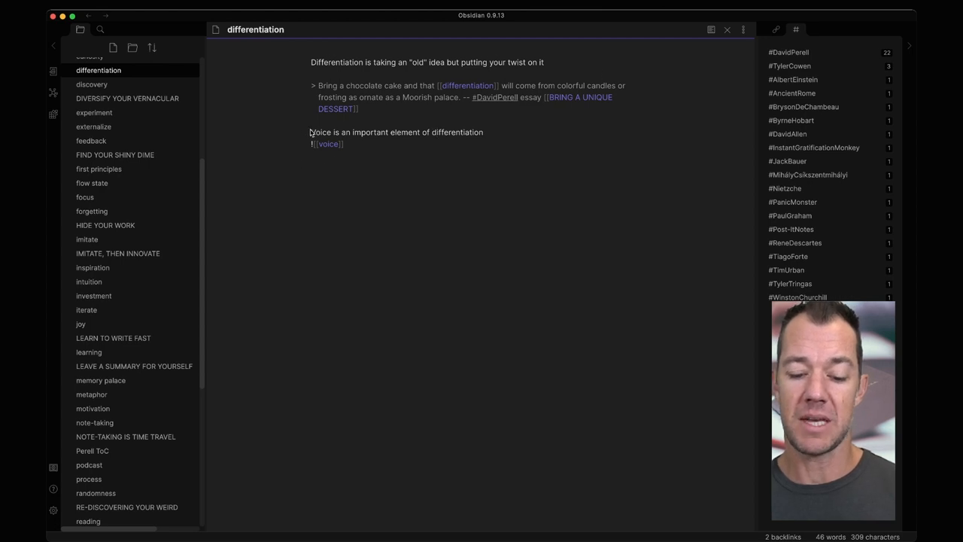
left_click(312, 134)
type("###")
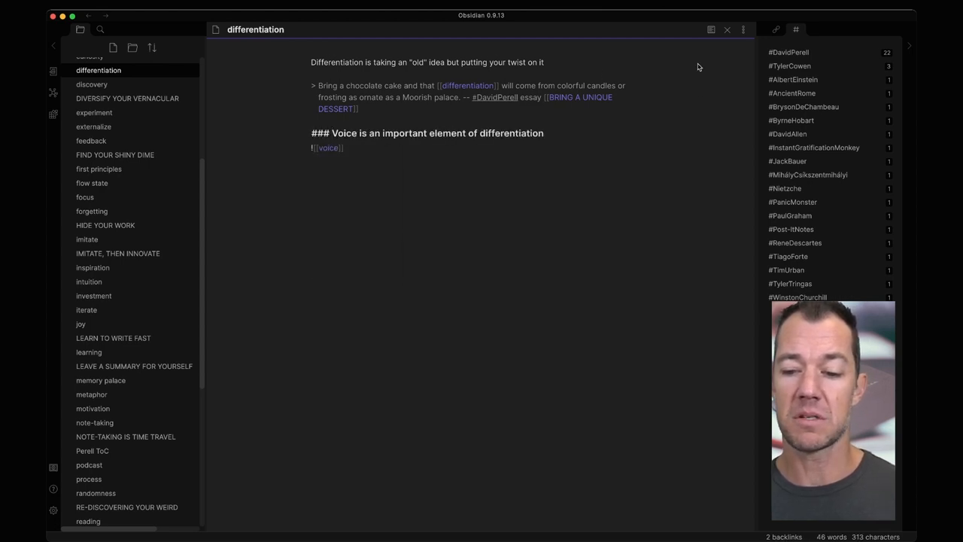
left_click(713, 31)
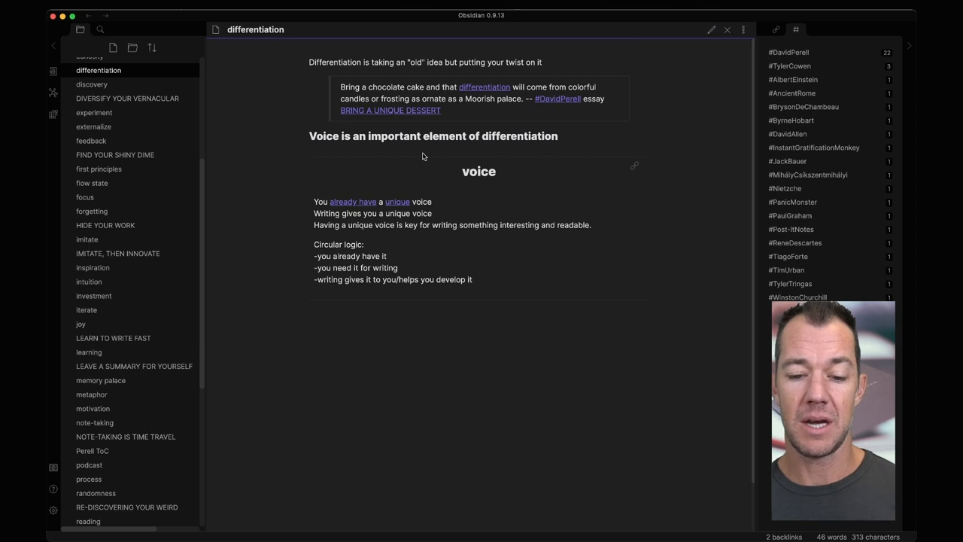
left_click(712, 30)
Strip the heading marks from the Voice line, add a blank line above it, and view it rendered.
left_click(332, 133)
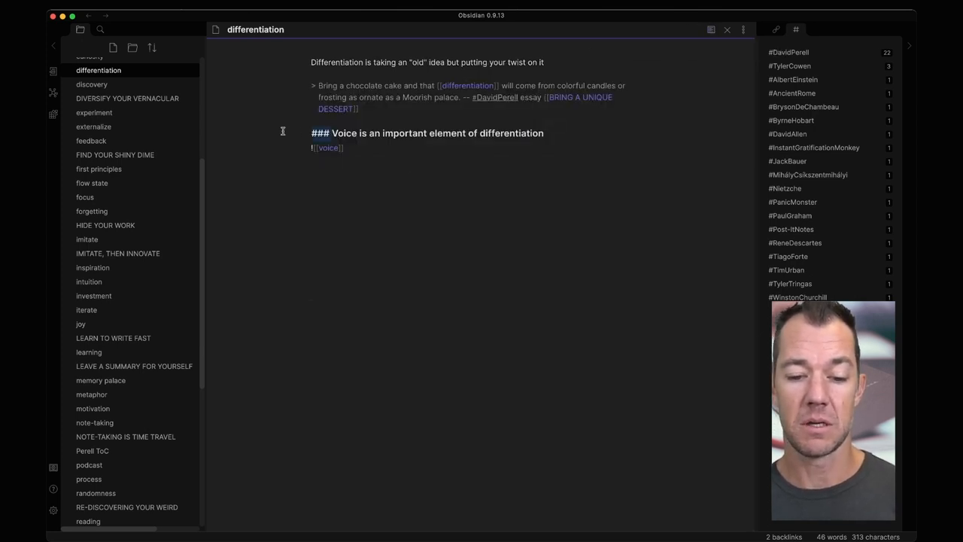
key("BackSpace")
key("BackSpace")
key("BackSpace")
key("Return")
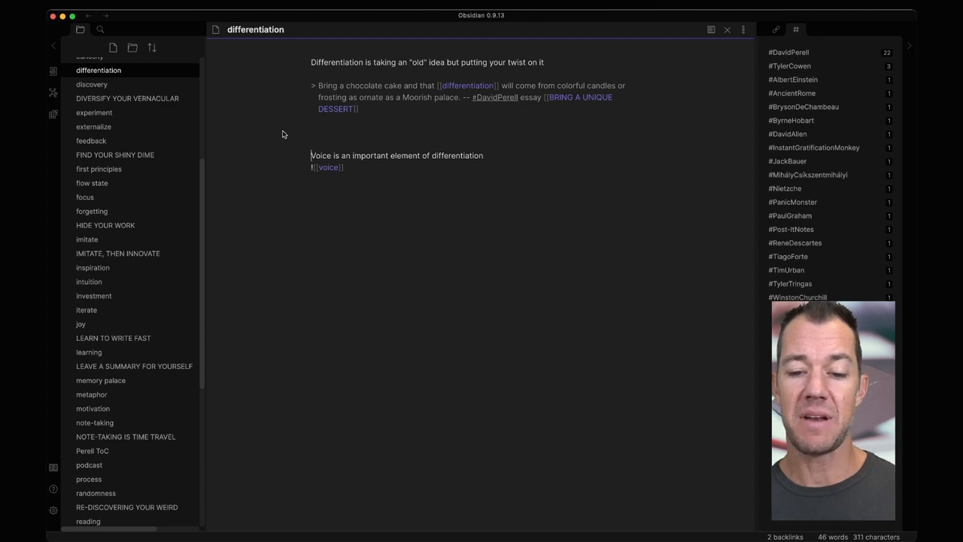
left_click(712, 30)
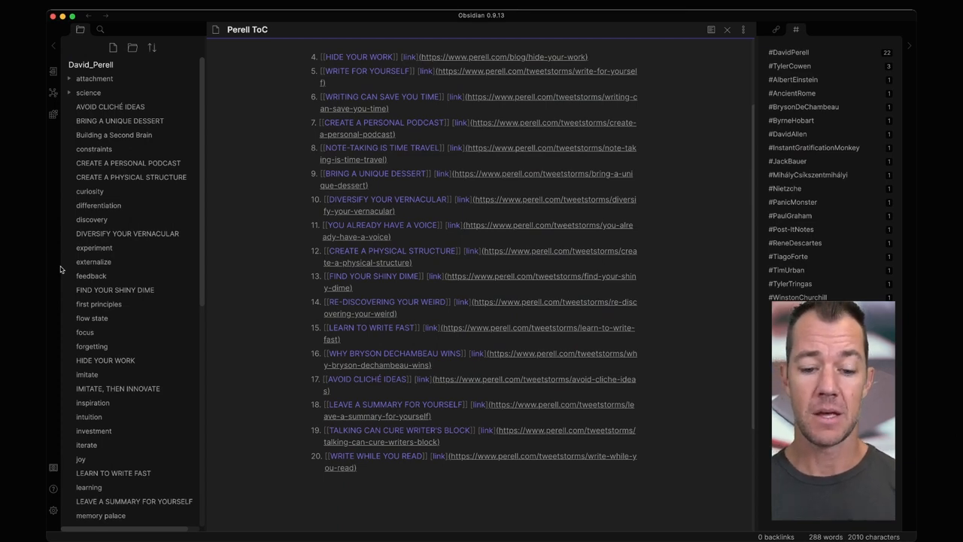
Look through the WRITE WHILE YOU READ note, then open the discovery note.
left_click(386, 457)
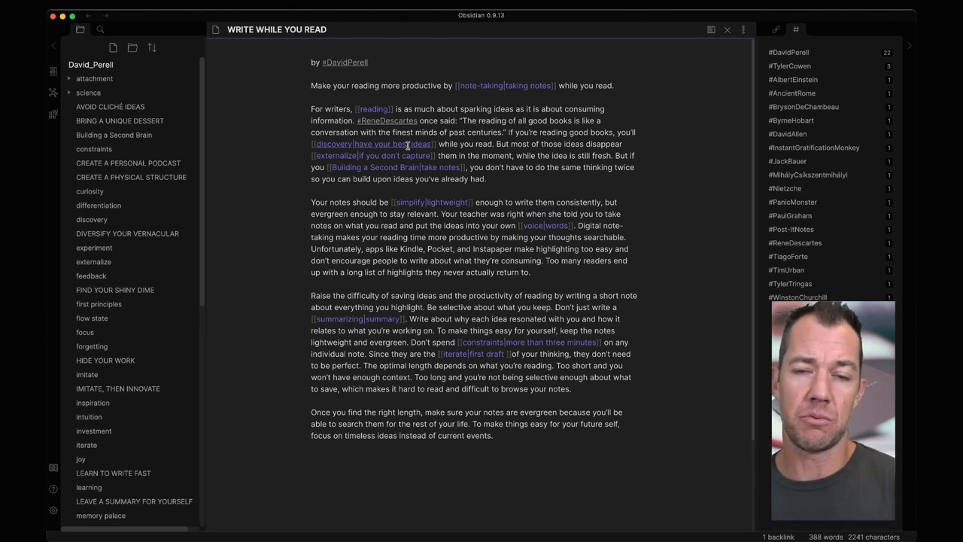
left_click(408, 143)
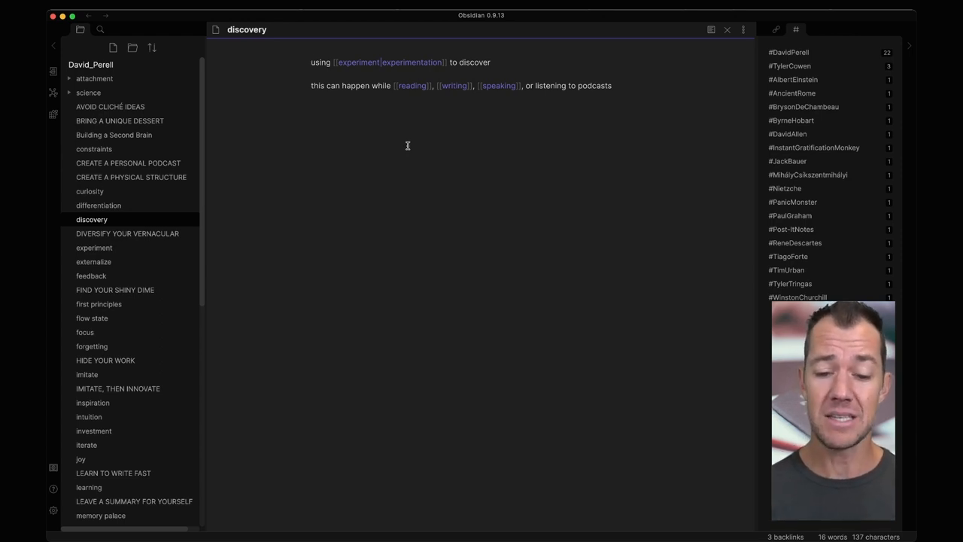
Paste the ![[80bae...mp3]] embed on a new line at the end of the note, discarding stray ### marks.
left_click(535, 121)
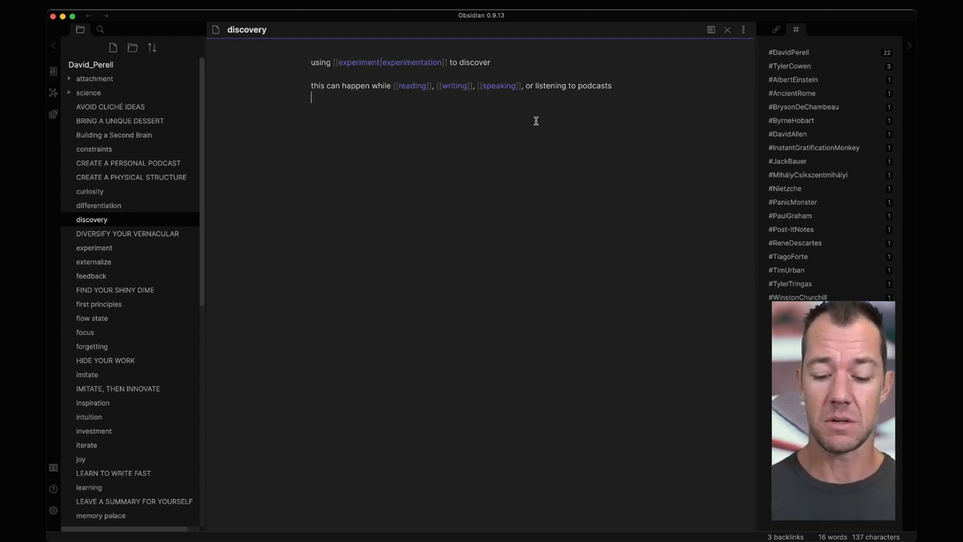
key("Return")
type("###")
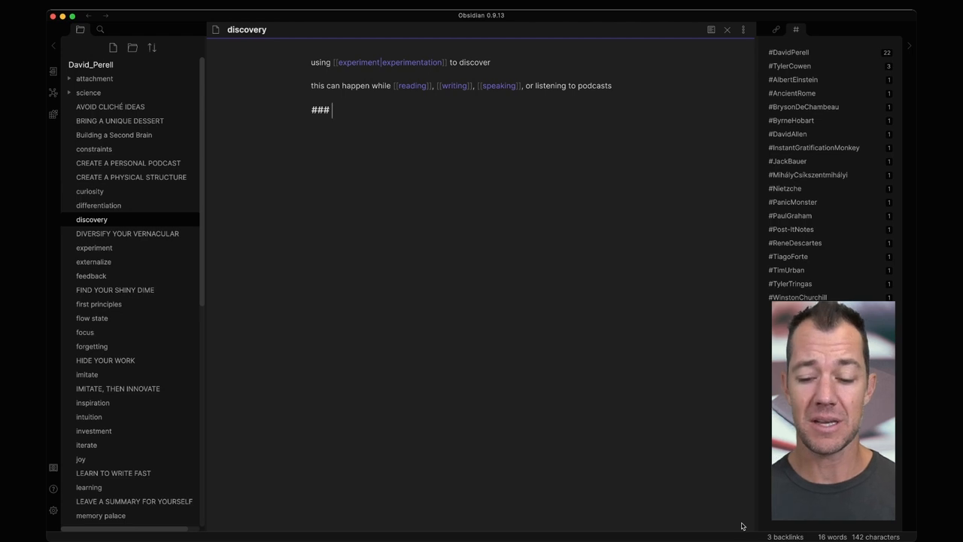
key("BackSpace")
key("BackSpace")
key("BackSpace")
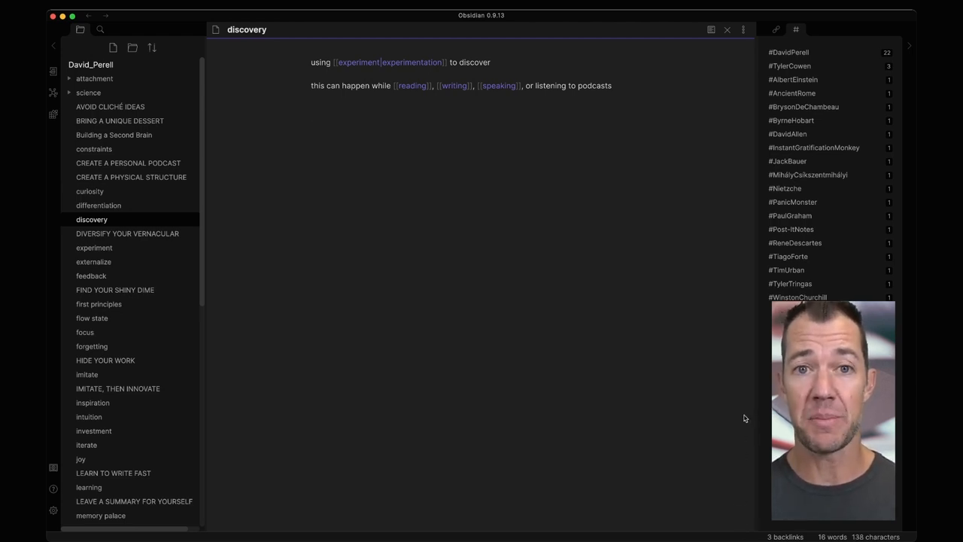
type("![[80bae86e2b3a8e1ca3e1022e7f68781b.mp3]]")
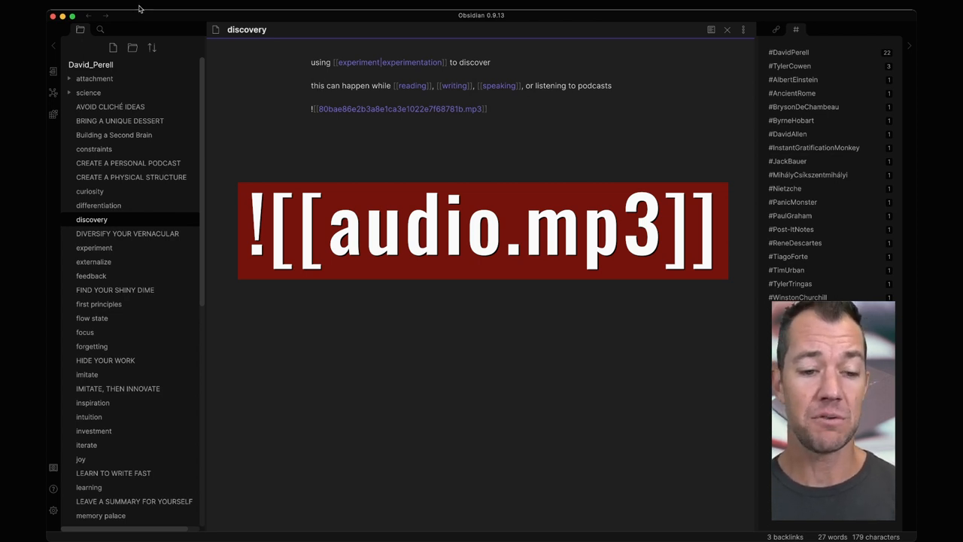
Check the mp3 in the attachment folder, then start a heading line above the embed for '### Heureka! Stories Podcast Teaser'.
left_click(68, 79)
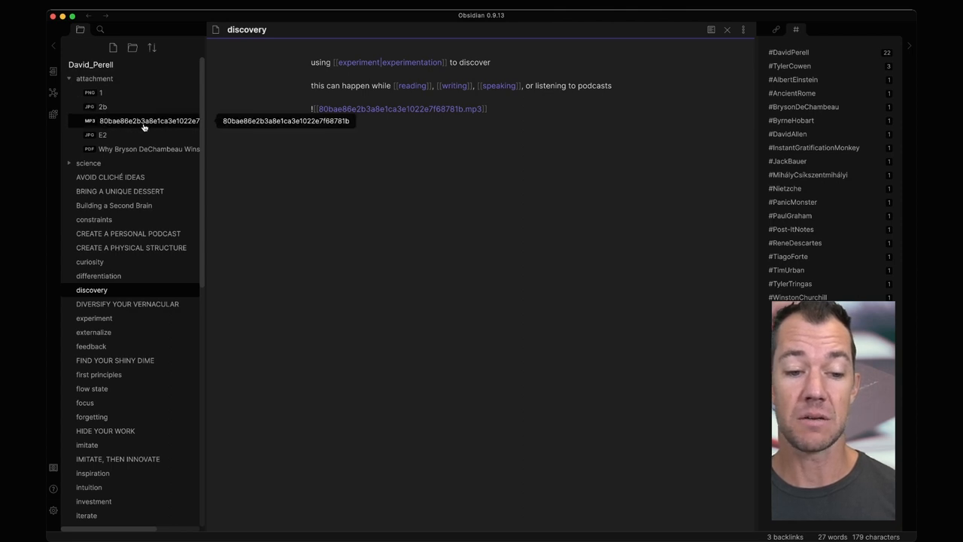
left_click(68, 79)
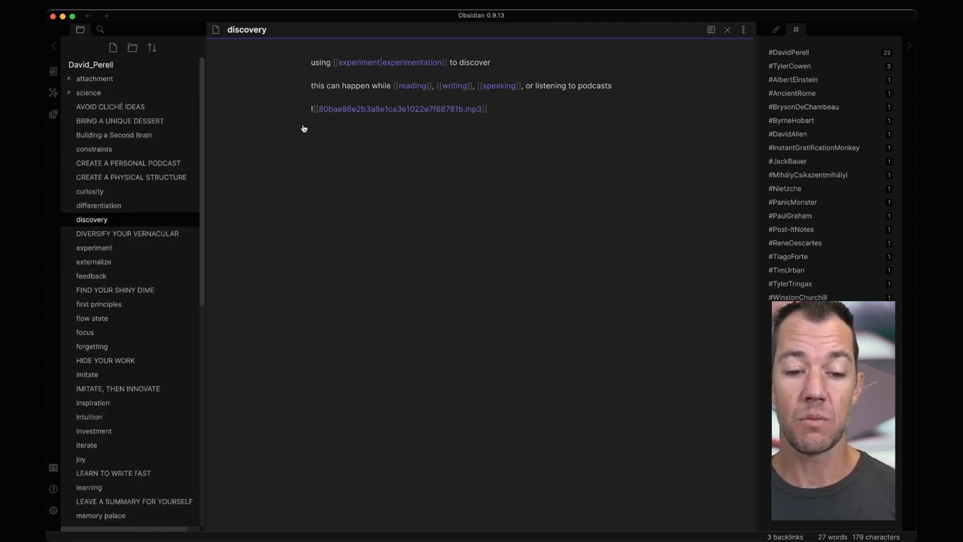
left_click(326, 99)
key("Return")
type("###")
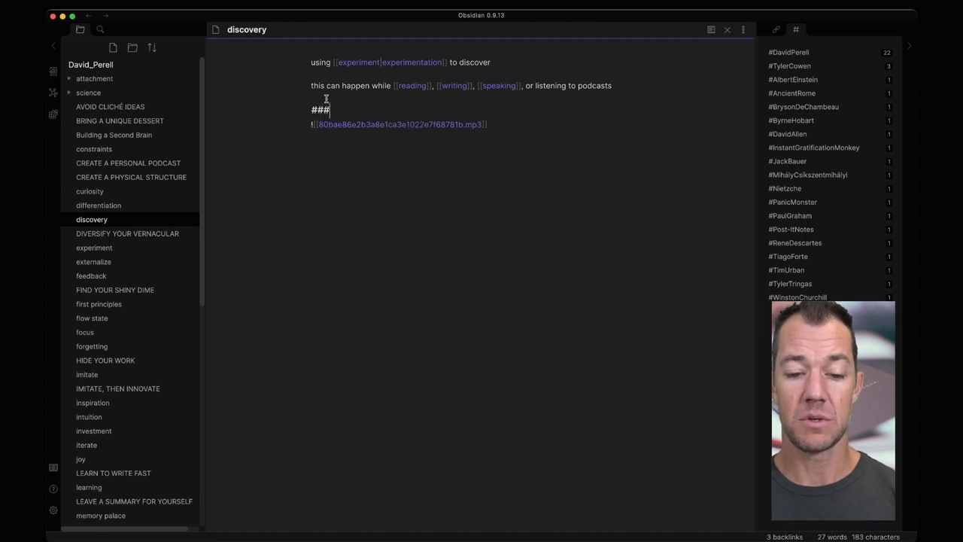
type(" Heureka!")
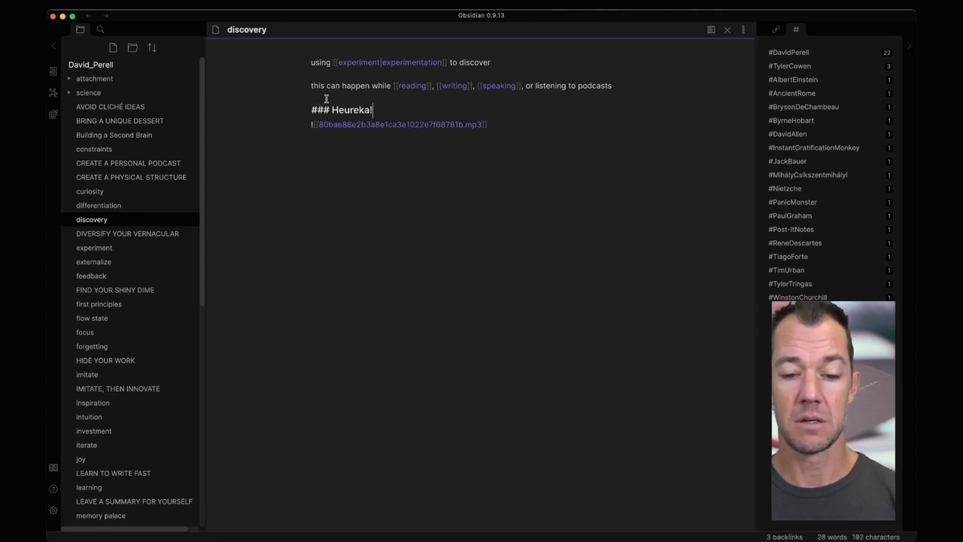
type(" Storie")
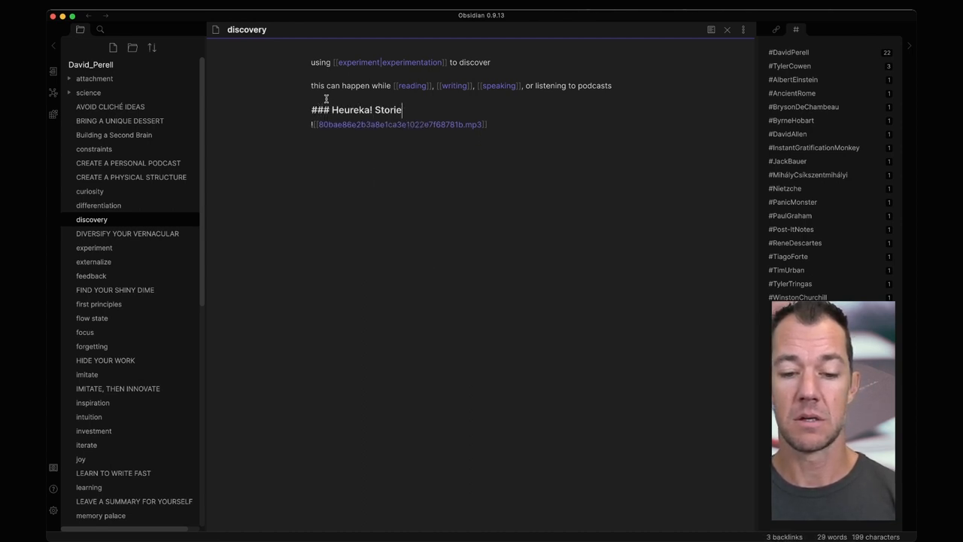
type("s Podcast")
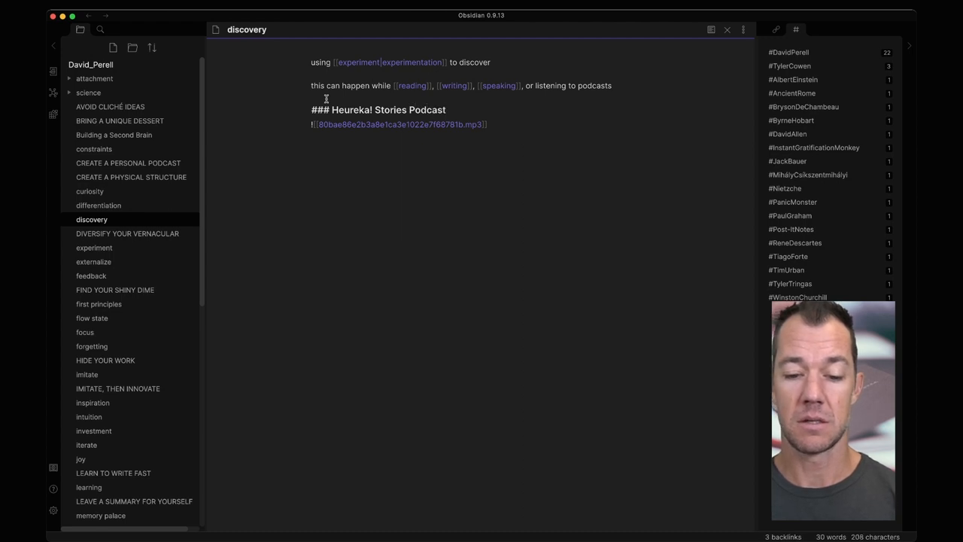
type(" Teaser")
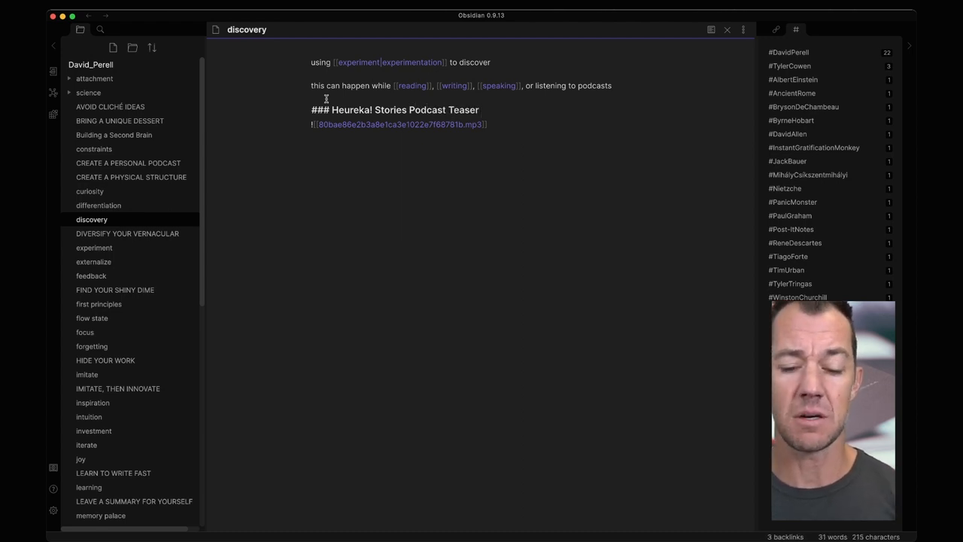
Render the note in Preview and play, then pause, the embedded 4:02 teaser audio.
left_click(711, 32)
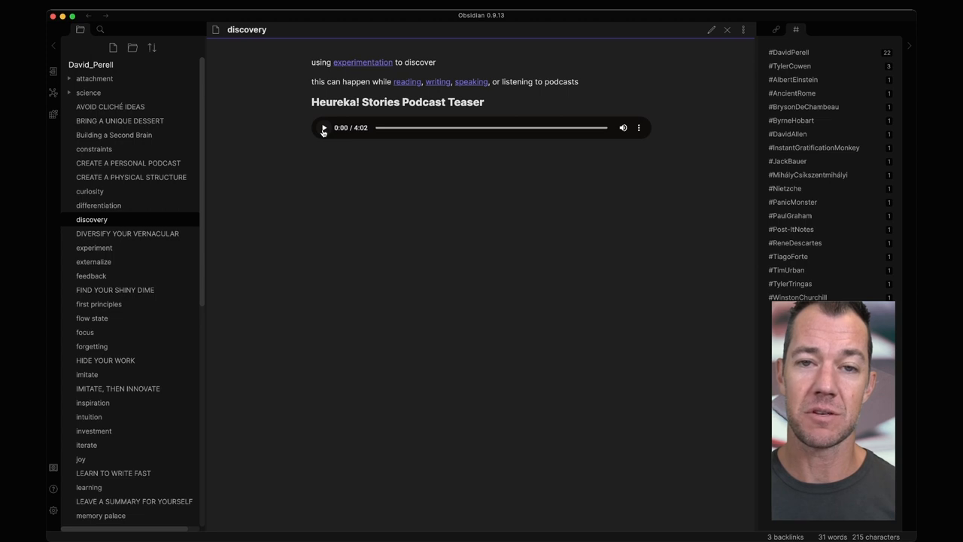
left_click(323, 129)
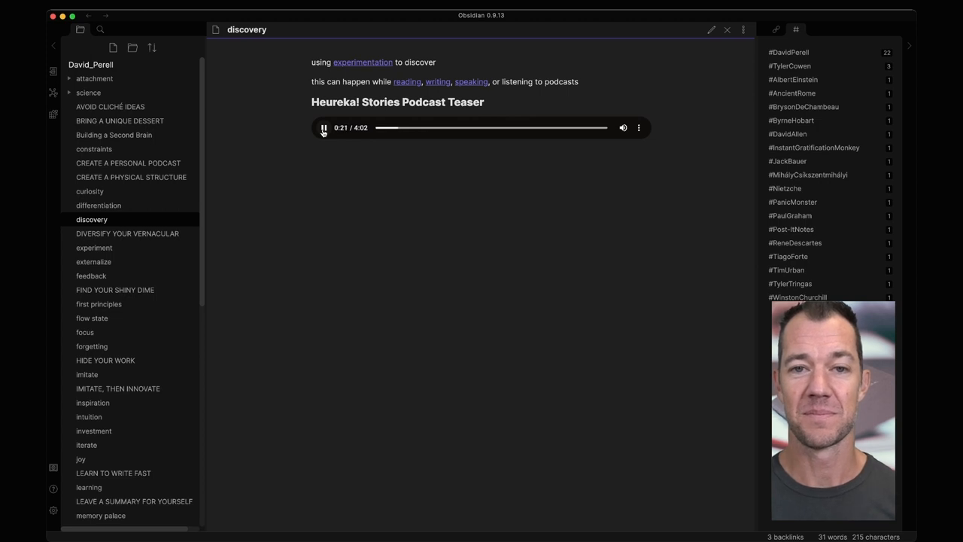
left_click(324, 128)
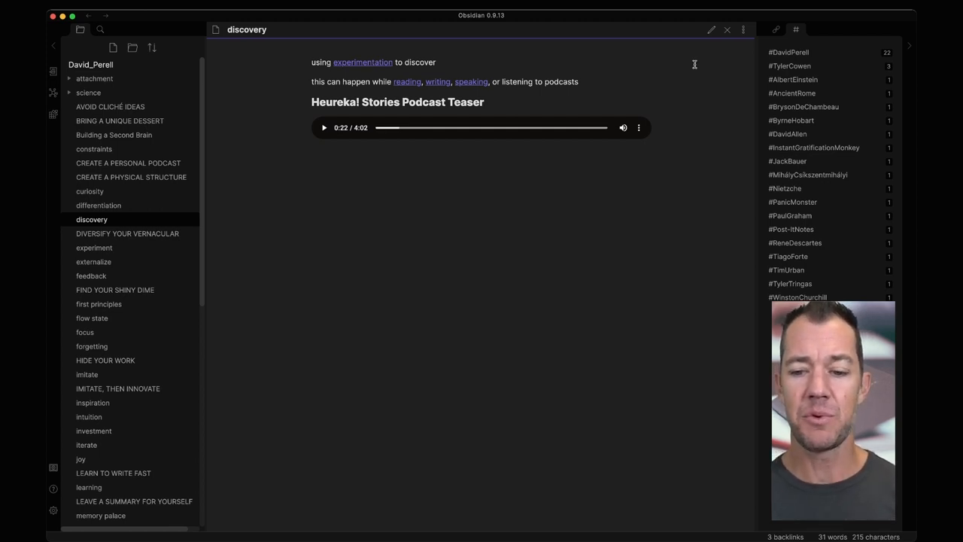
Duplicate the embed line below the player and strip its leading '!' to make a plain mp3 link, then check it rendered.
left_click(712, 29)
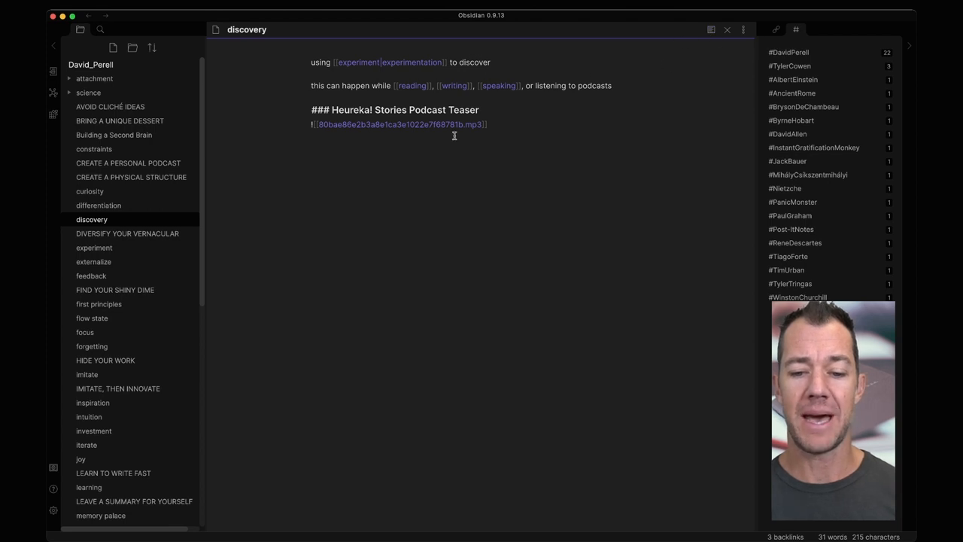
left_click(496, 123)
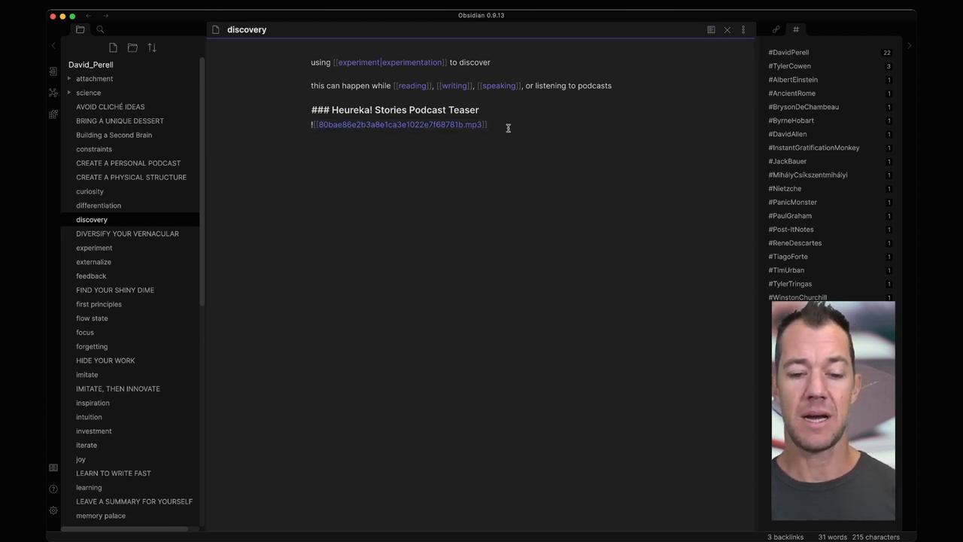
key("Return")
type("![[80bae86e2b3a8e1ca3e1022e7f68781b.mp3]]")
left_click(311, 136)
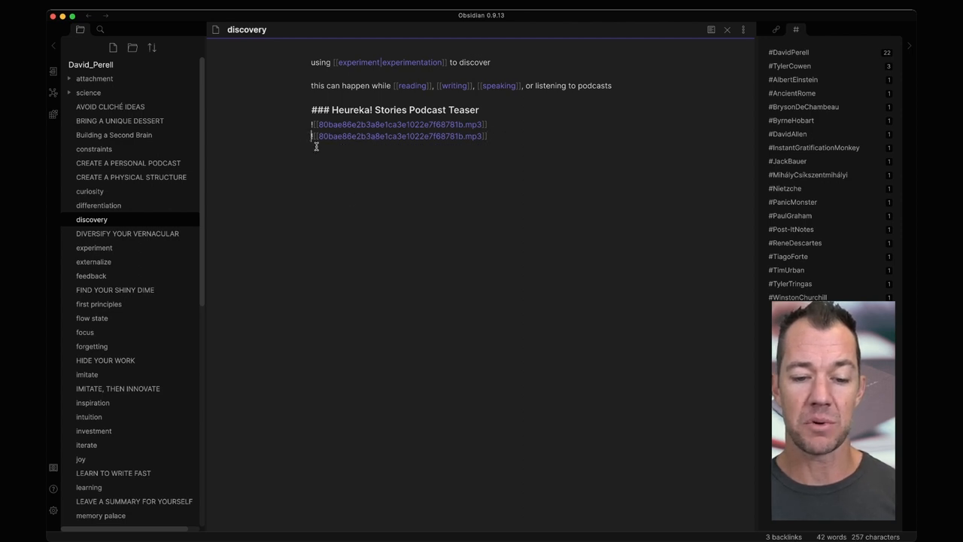
key("BackSpace")
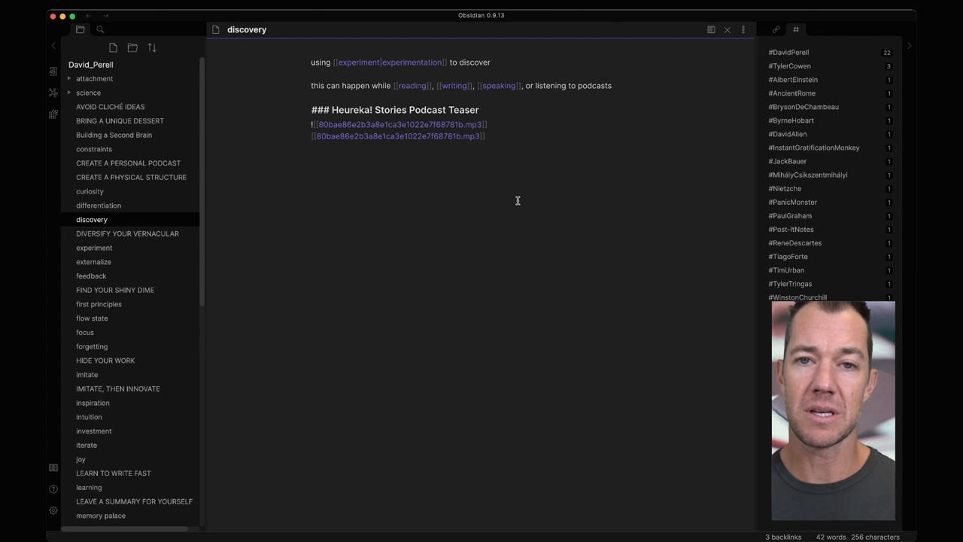
left_click(712, 30)
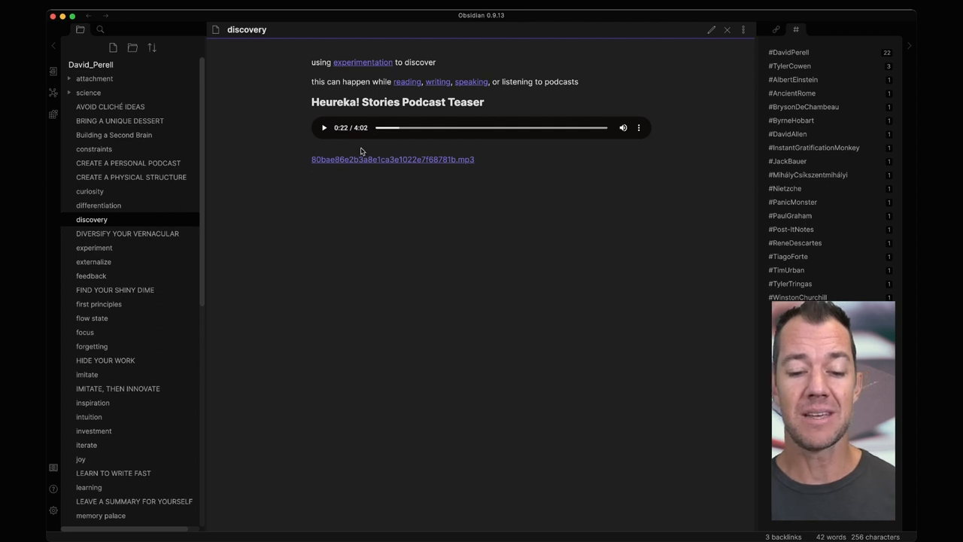
Follow the plain mp3 link to the audio file and navigate back to the discovery note.
left_click(448, 161)
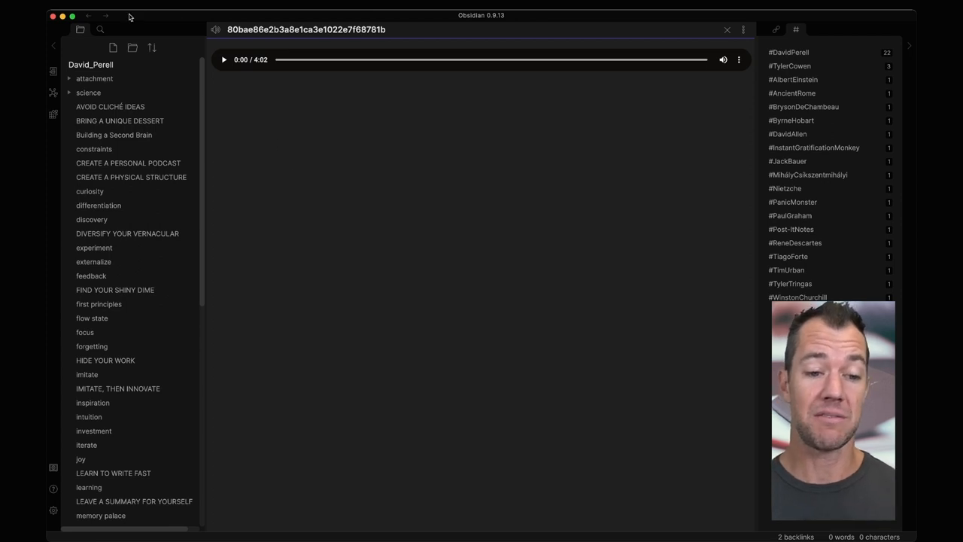
left_click(88, 16)
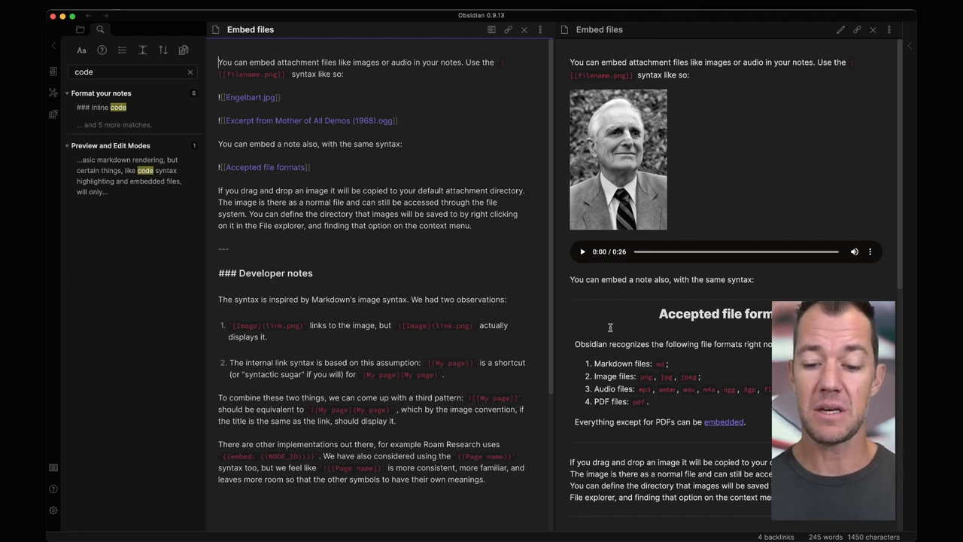
scroll(610, 327, "down", 3)
scroll(610, 331, "down", 2)
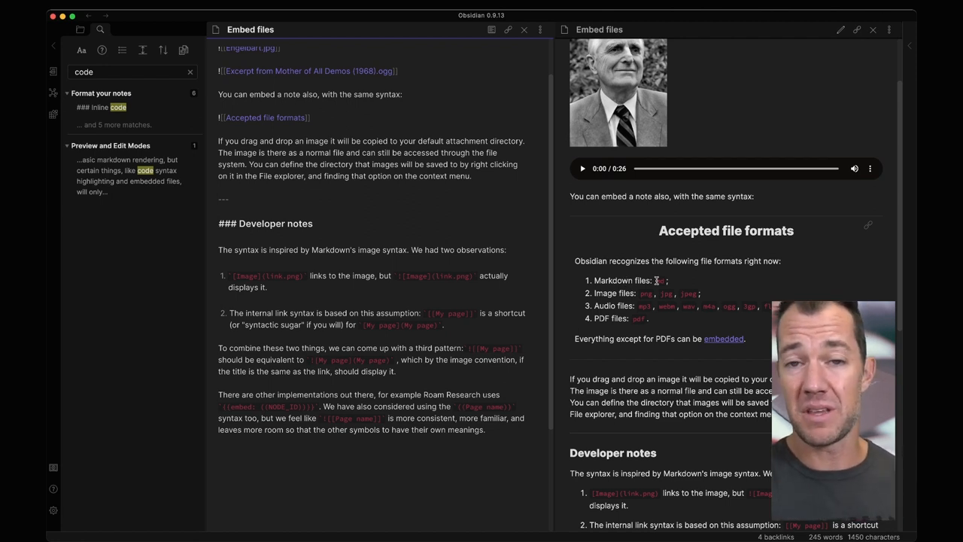
scroll(656, 280, "down", 2)
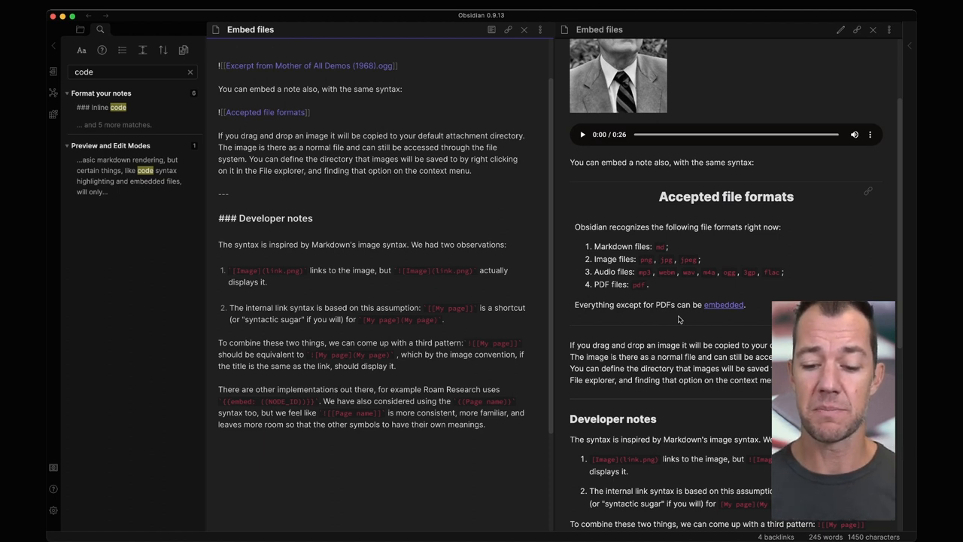
scroll(679, 319, "up", 1)
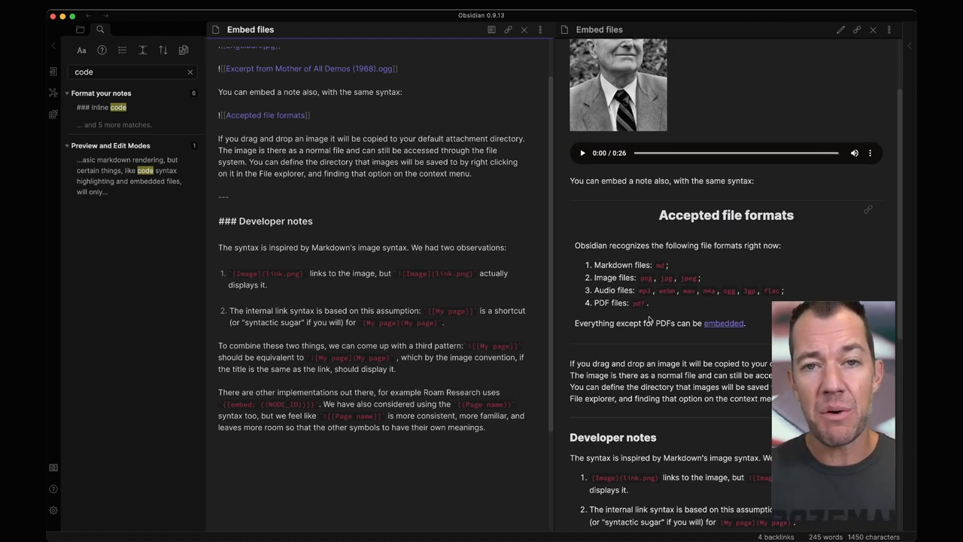